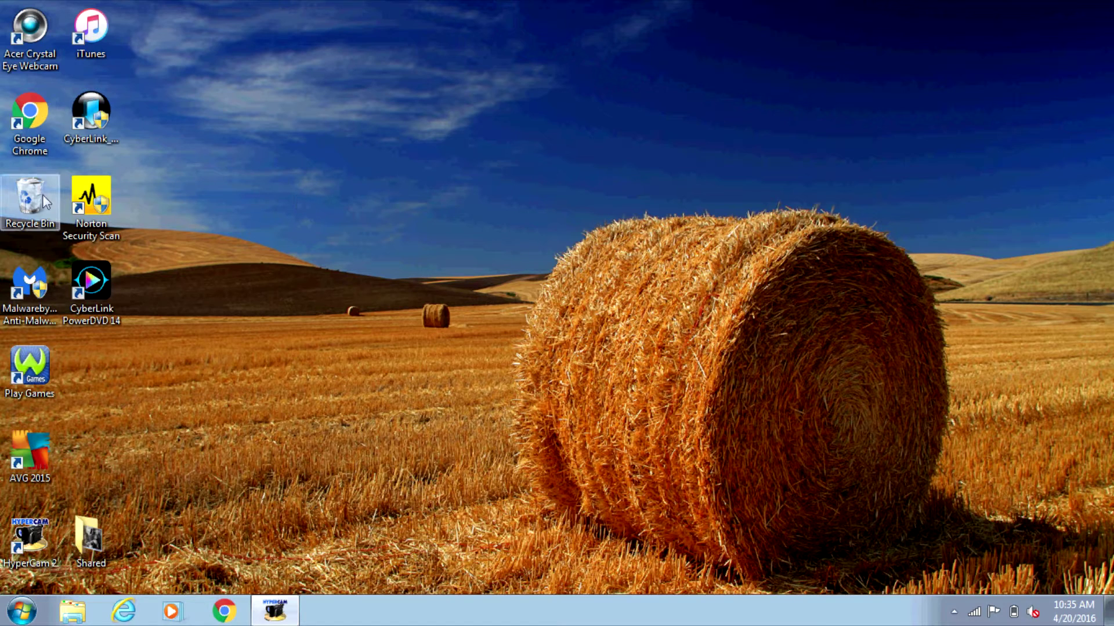
Step: Inspect file 001 in the Recycle Bin, then create a desktop folder keeping the name 'New folder'
{"action": "double_click", "coordinate": [29, 207]}
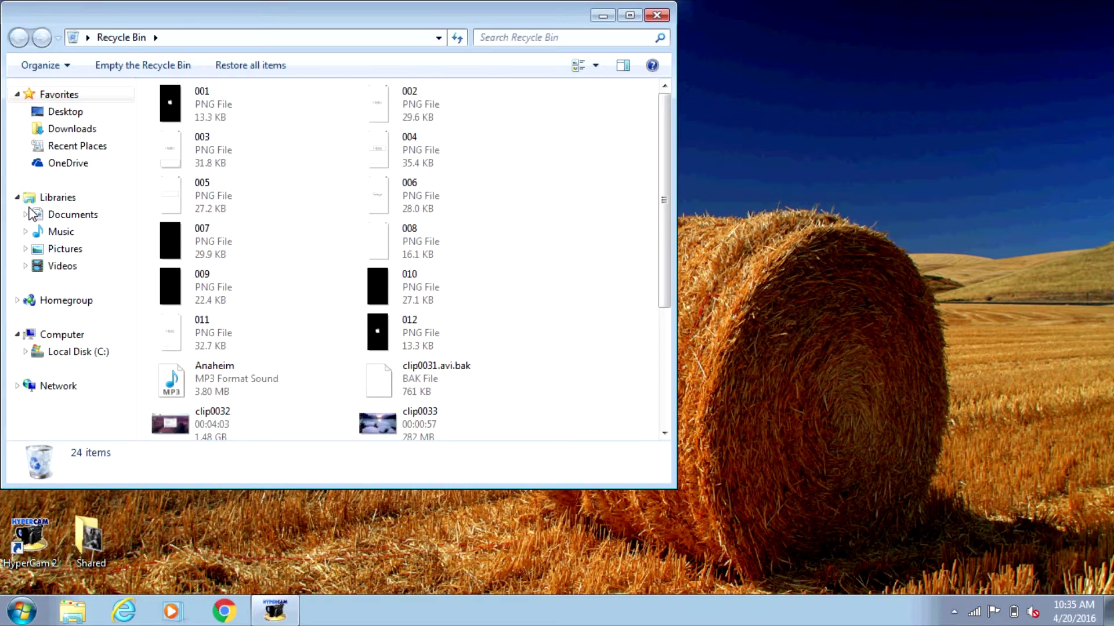
{"action": "right_click", "coordinate": [212, 111]}
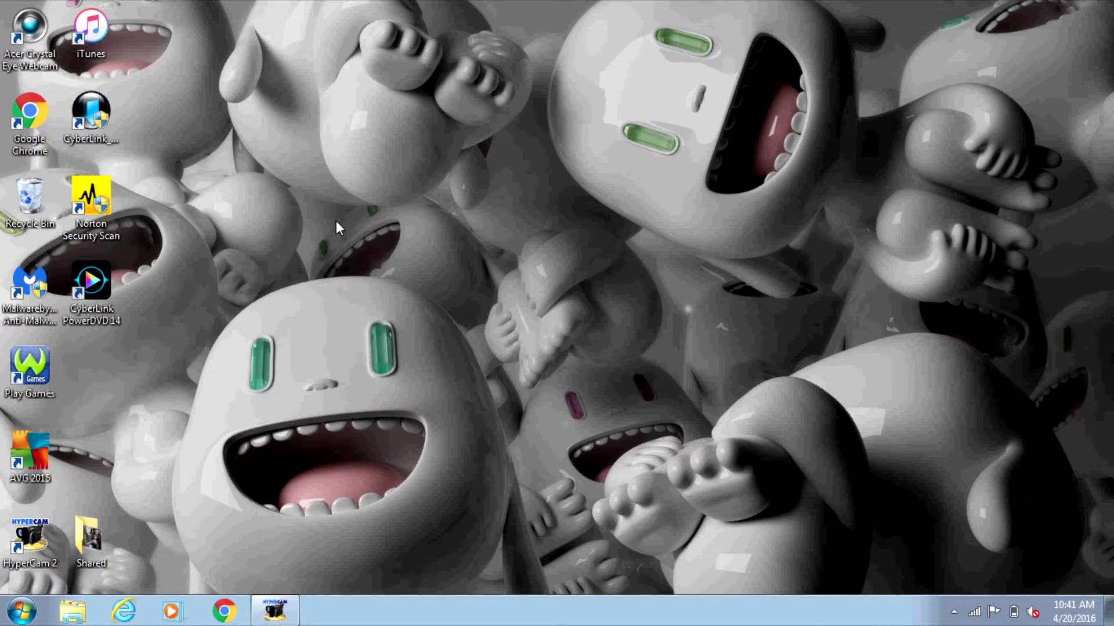
{"action": "right_click", "coordinate": [305, 217]}
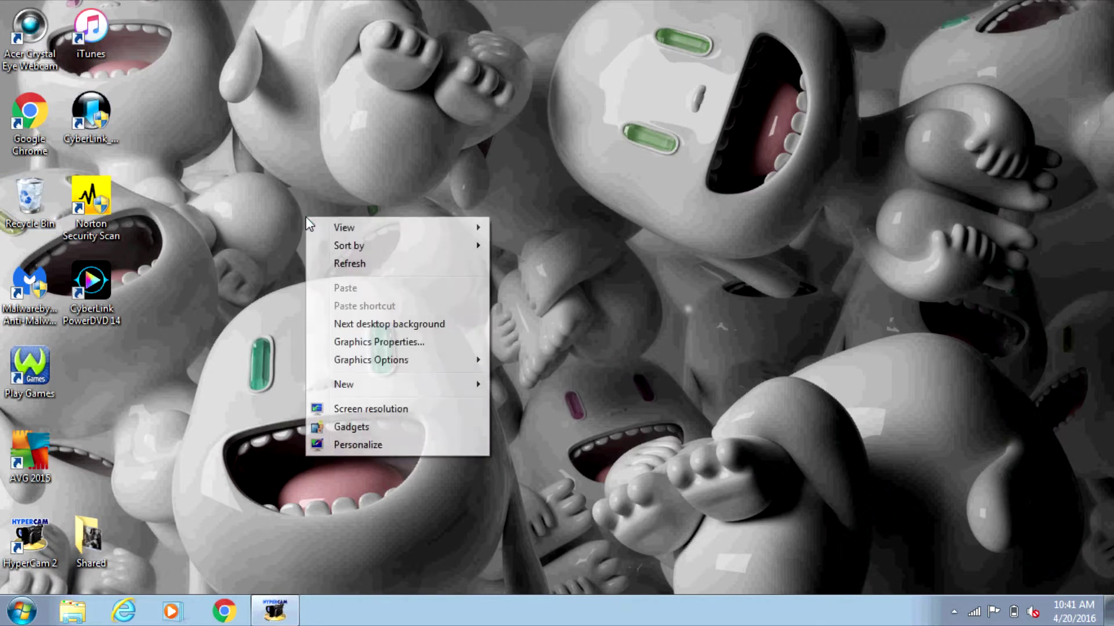
{"action": "mouse_move", "coordinate": [408, 384]}
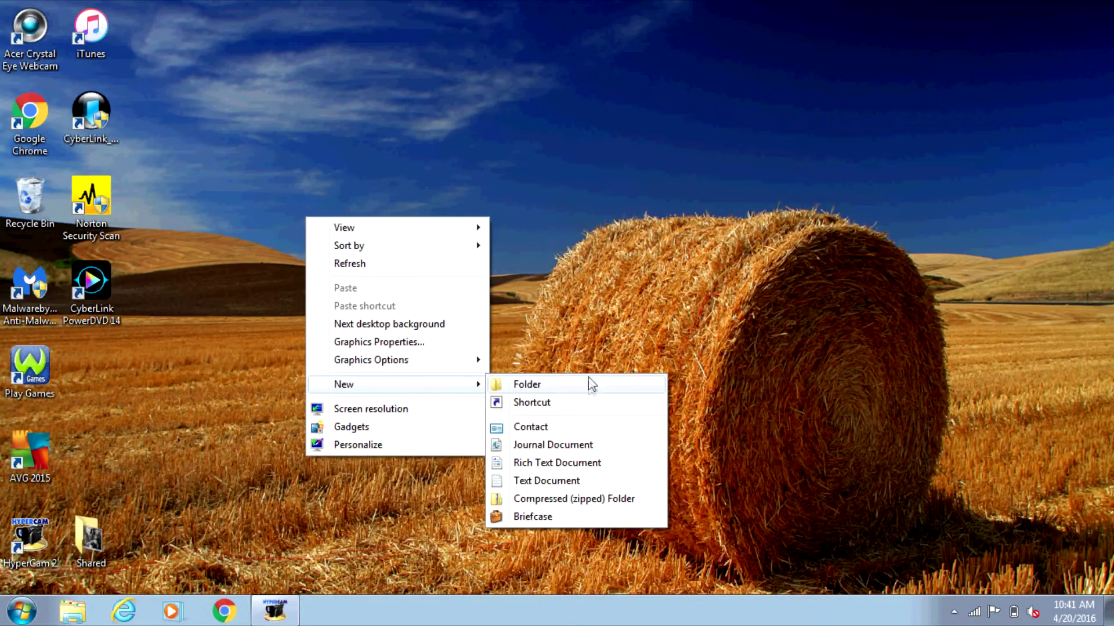
{"action": "left_click", "coordinate": [588, 383]}
{"action": "key", "text": "Return"}
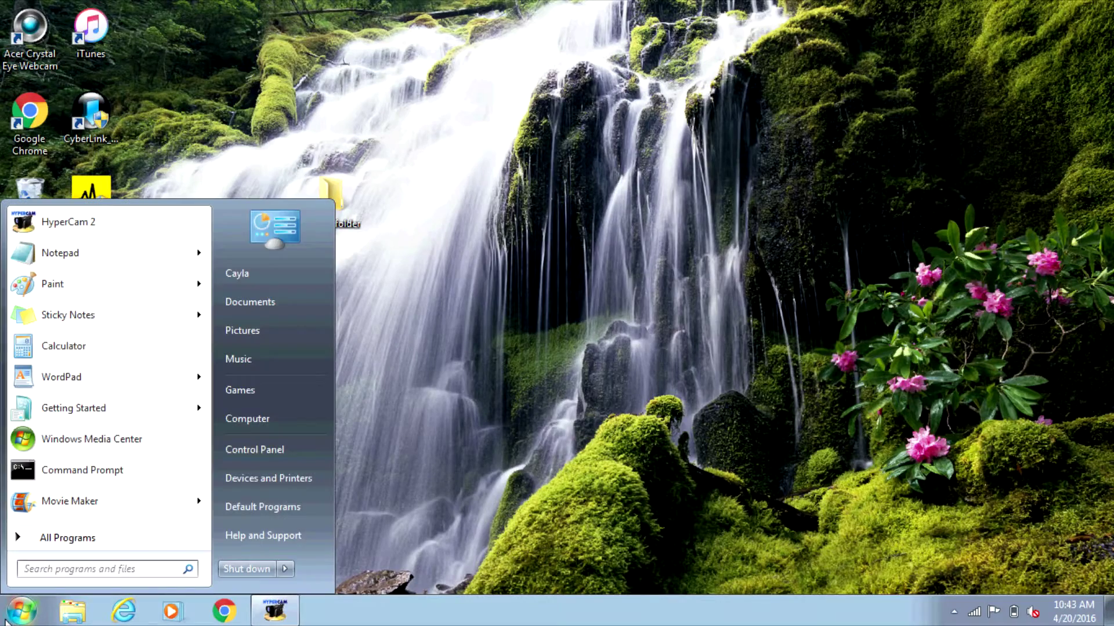
Step: Paste the desktop screenshot into Paint and save it as PNG image '1' in New folder
{"action": "left_click", "coordinate": [62, 284]}
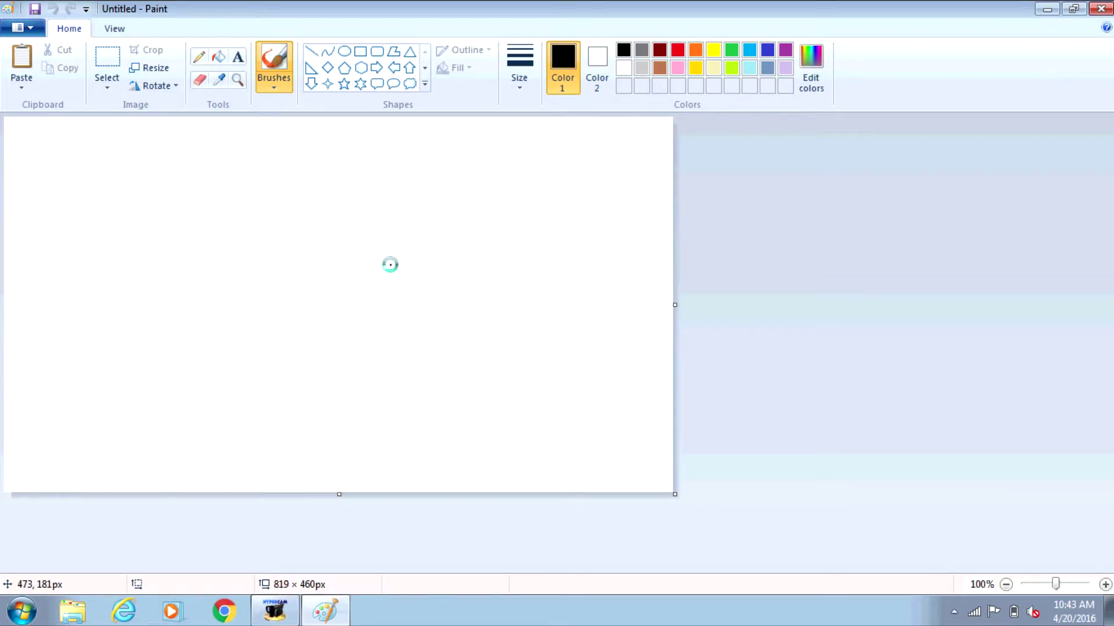
{"action": "key", "text": "ctrl+v"}
{"action": "key", "text": "ctrl+s"}
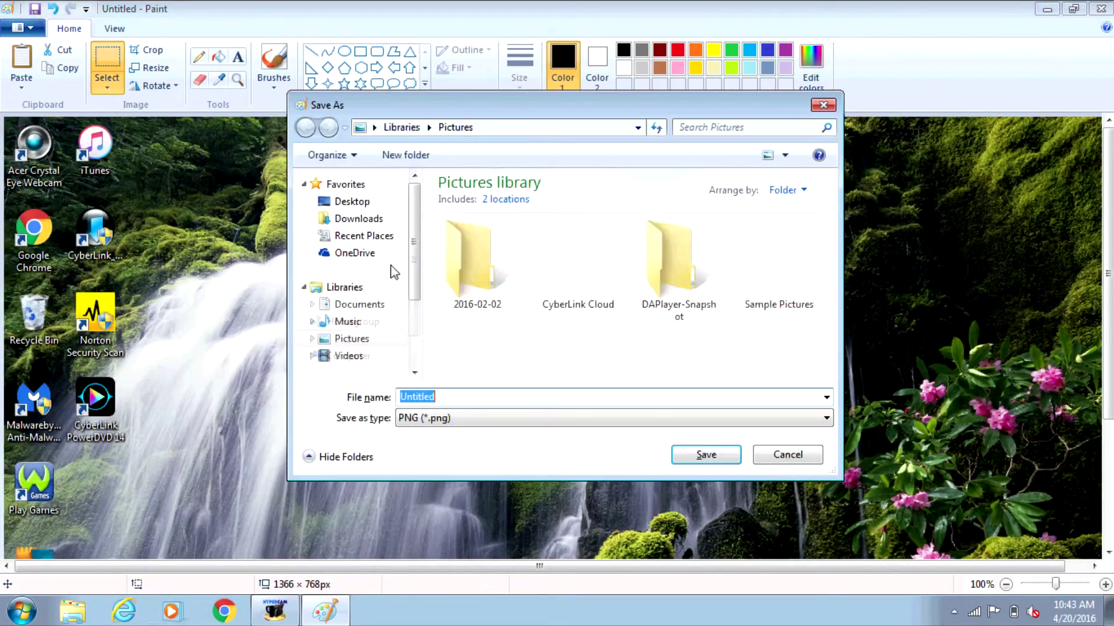
{"action": "type", "text": "1"}
{"action": "key", "text": "Return"}
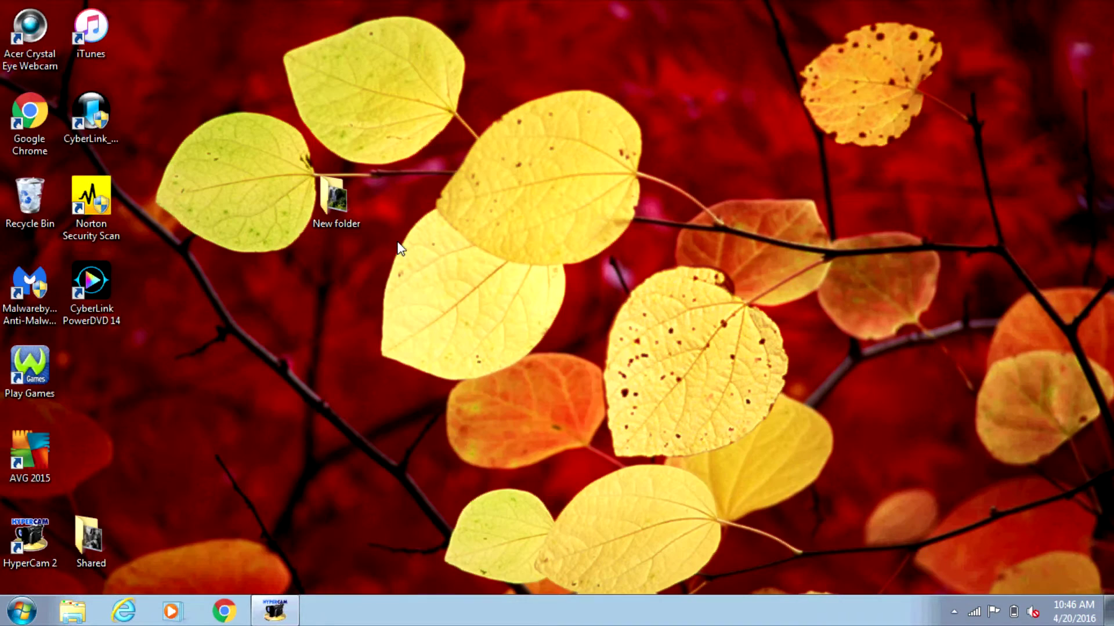
Step: Check New folder's context menu for Restore previous versions, then bring up the Start menu
{"action": "mouse_move", "coordinate": [335, 207]}
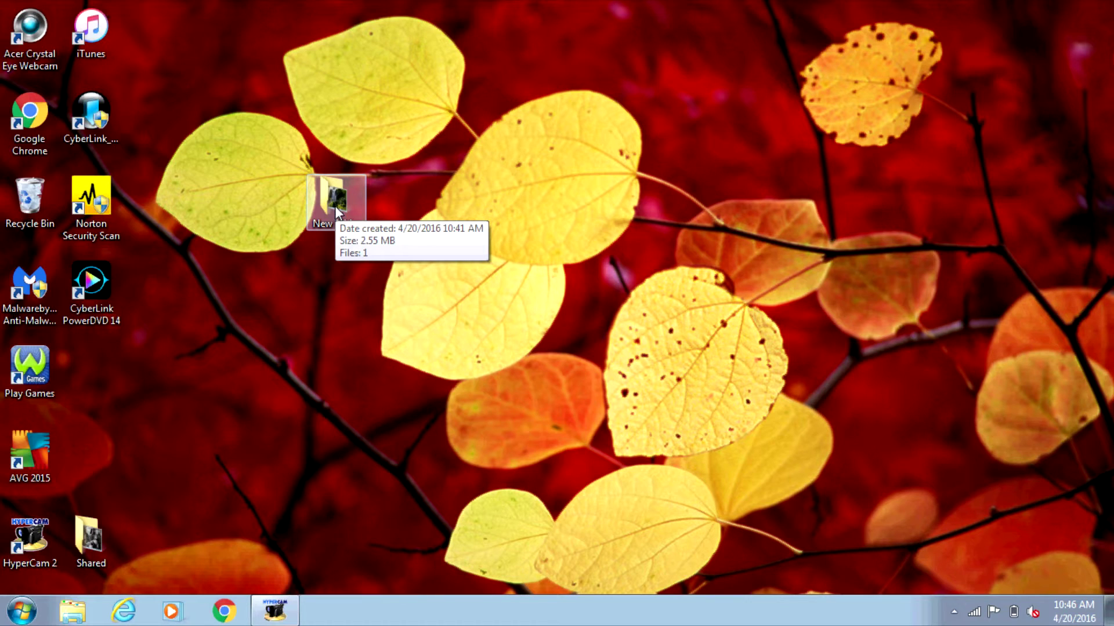
{"action": "right_click", "coordinate": [336, 206]}
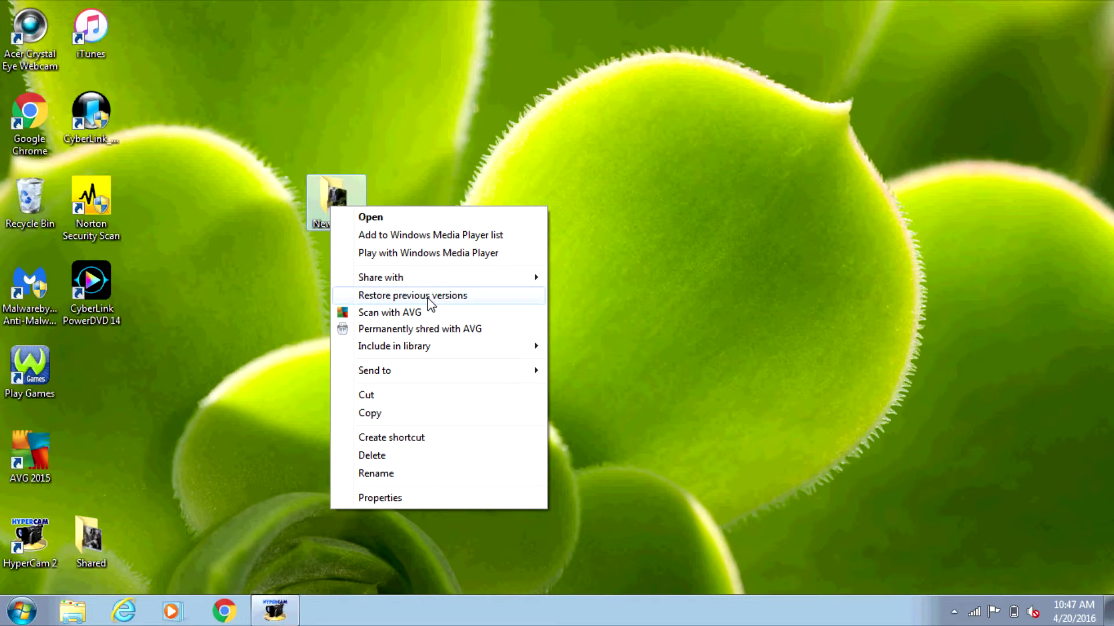
{"action": "left_click", "coordinate": [211, 406]}
{"action": "left_click", "coordinate": [11, 618]}
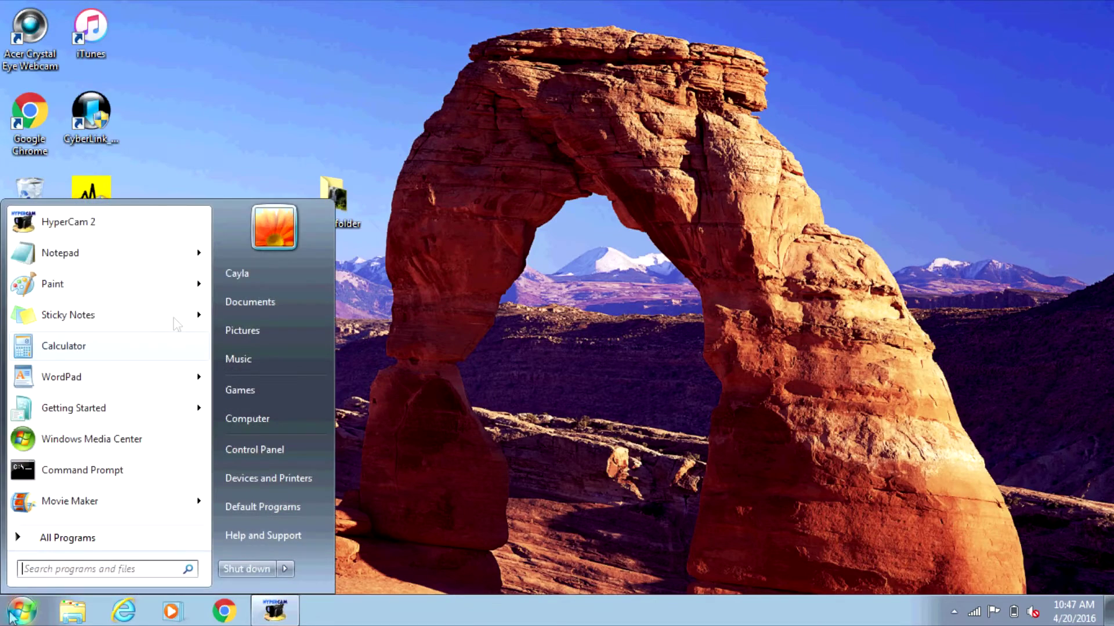
Step: Go to Control Panel > System and Security > System > System protection
{"action": "left_click", "coordinate": [270, 451]}
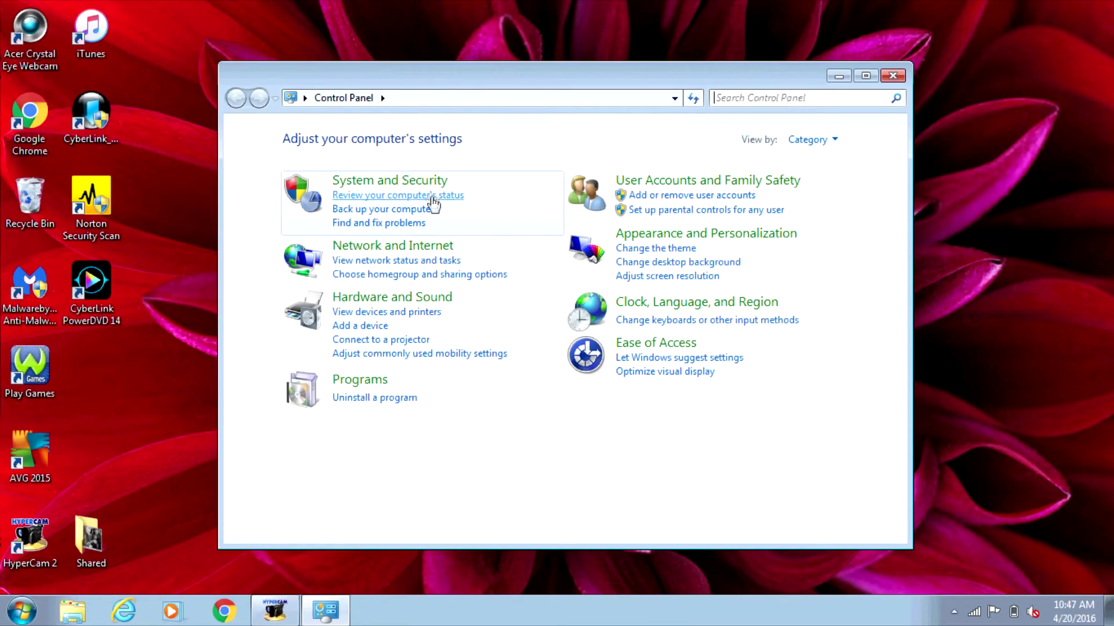
{"action": "left_click", "coordinate": [423, 184]}
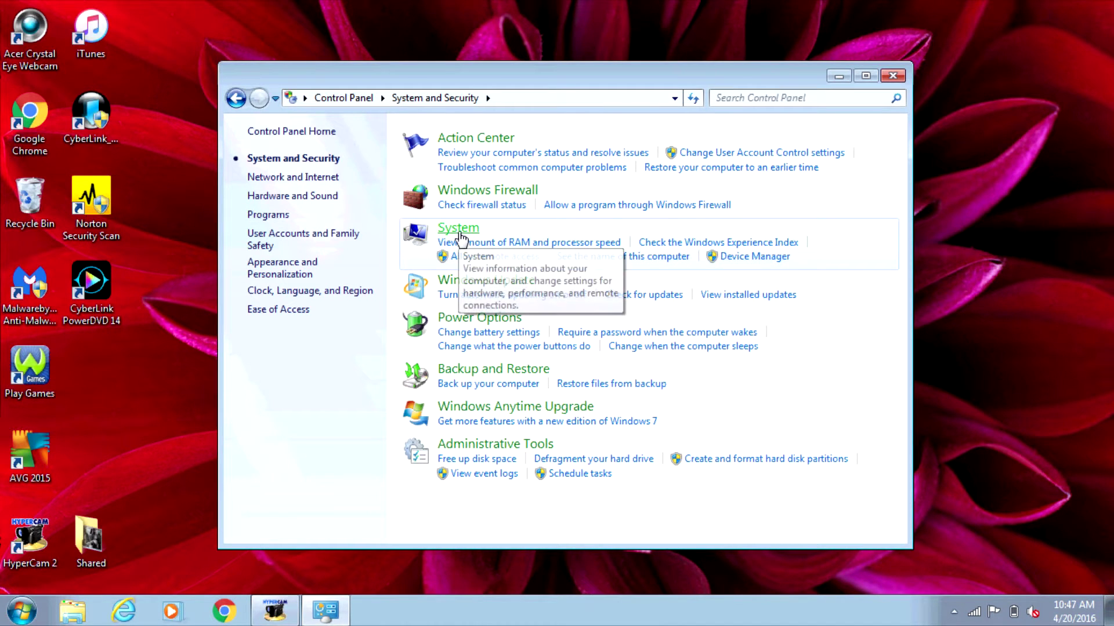
{"action": "left_click", "coordinate": [458, 232]}
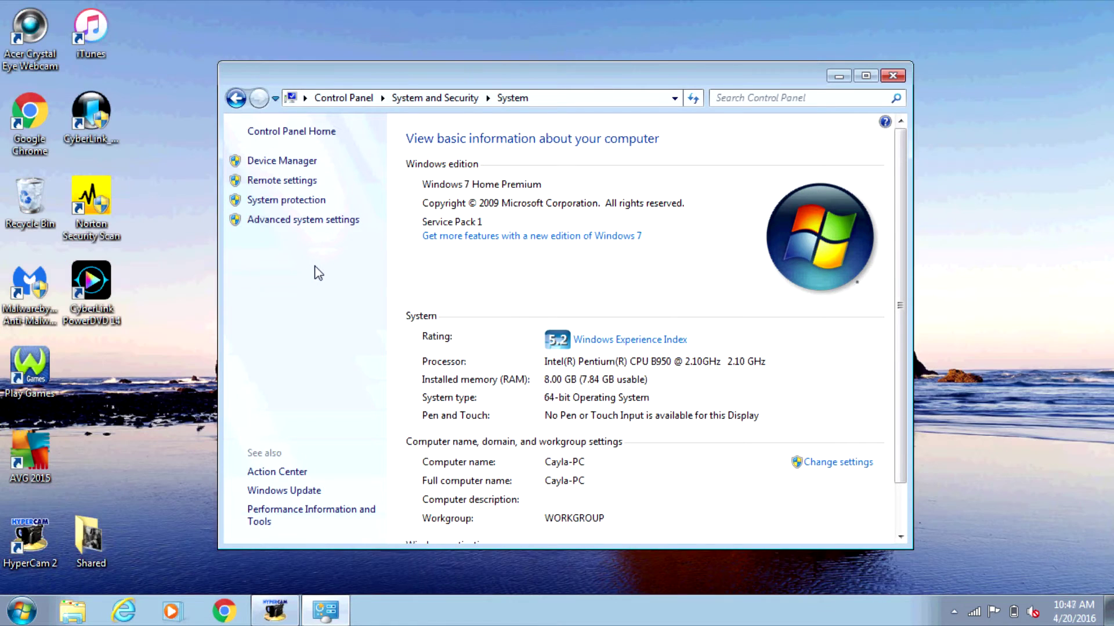
{"action": "left_click", "coordinate": [293, 201]}
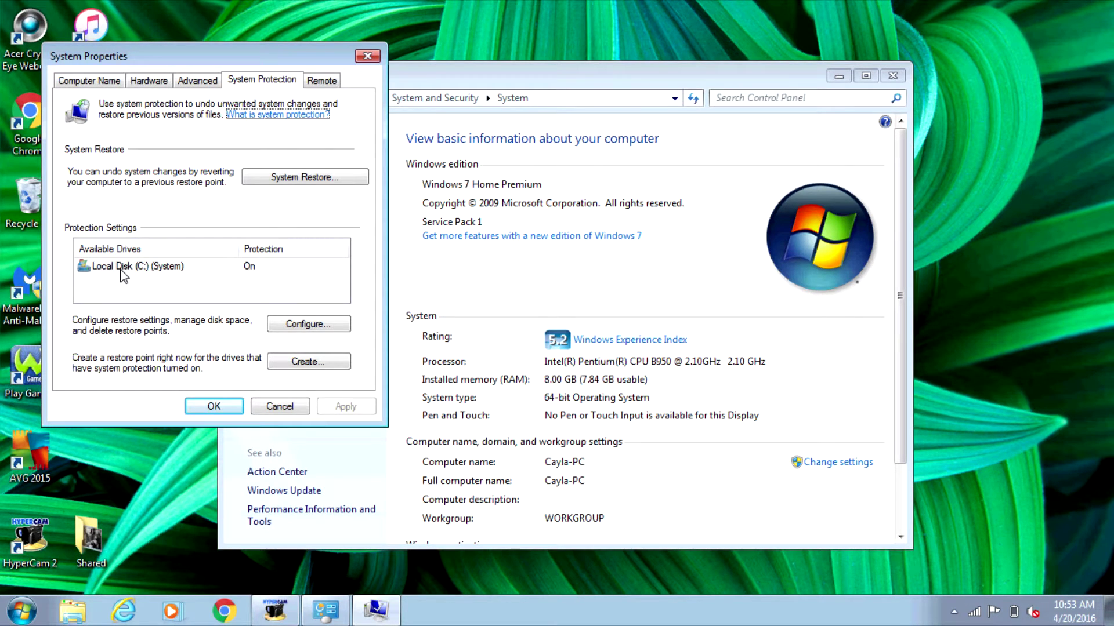
Step: Set Local Disk (C:) to restore system settings and previous file versions, then close all settings windows
{"action": "left_click", "coordinate": [123, 275]}
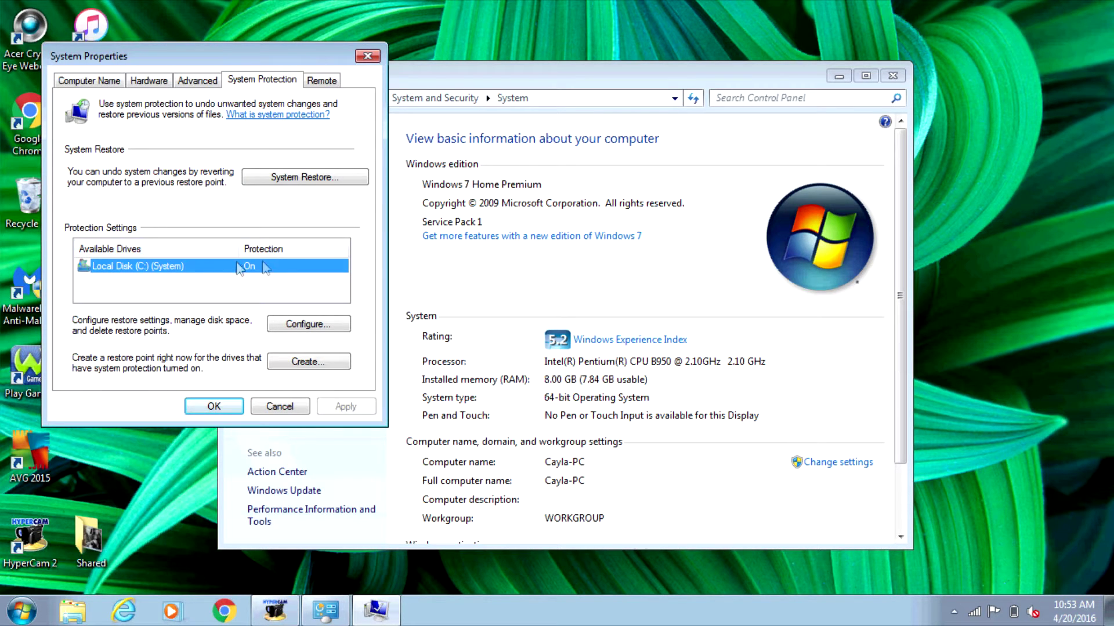
{"action": "left_click", "coordinate": [311, 328]}
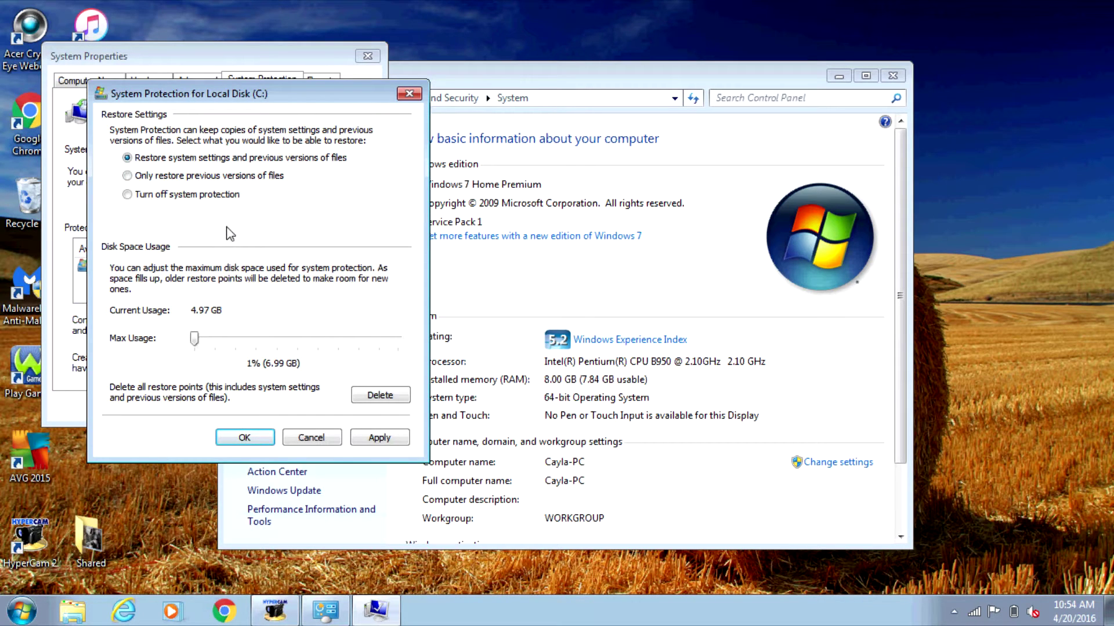
{"action": "left_click", "coordinate": [335, 345]}
{"action": "left_click", "coordinate": [380, 438]}
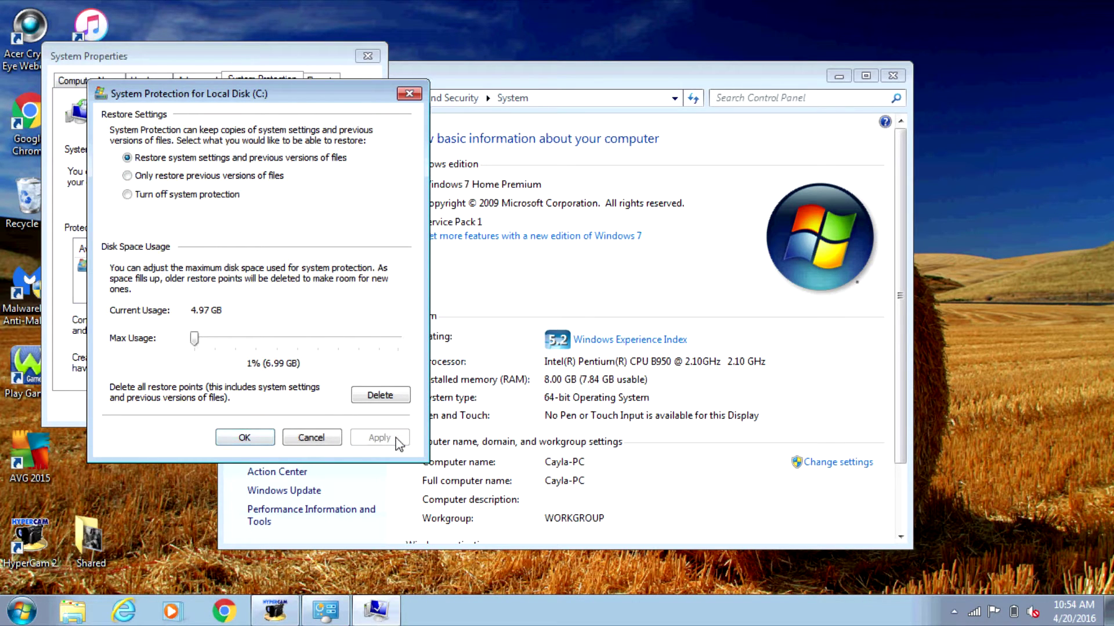
{"action": "left_click", "coordinate": [232, 439]}
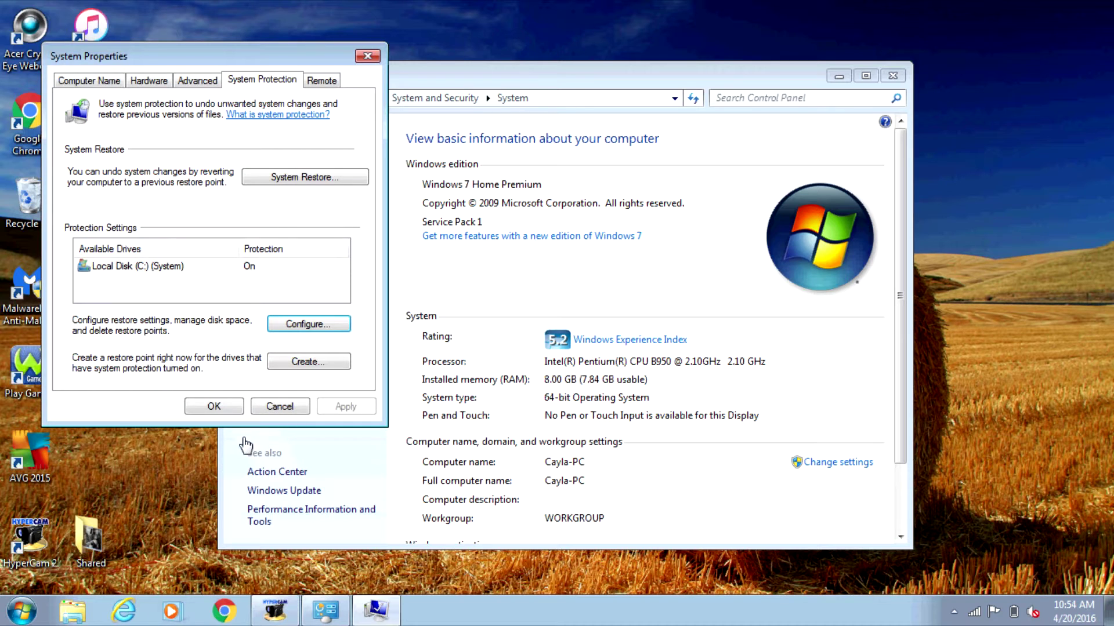
{"action": "left_click", "coordinate": [214, 406]}
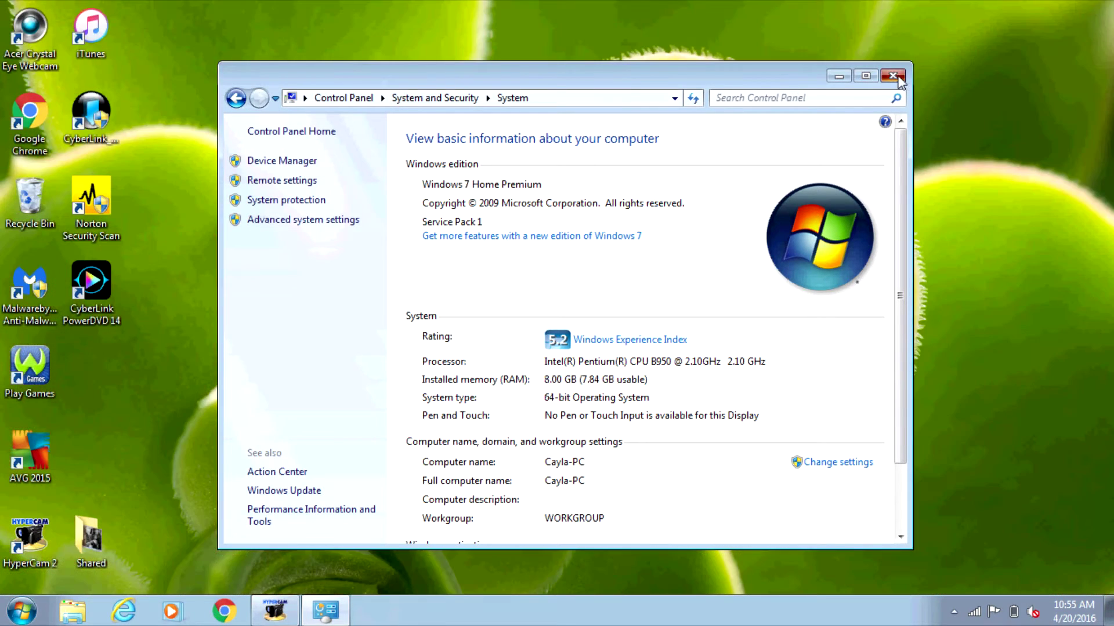
{"action": "left_click", "coordinate": [892, 76]}
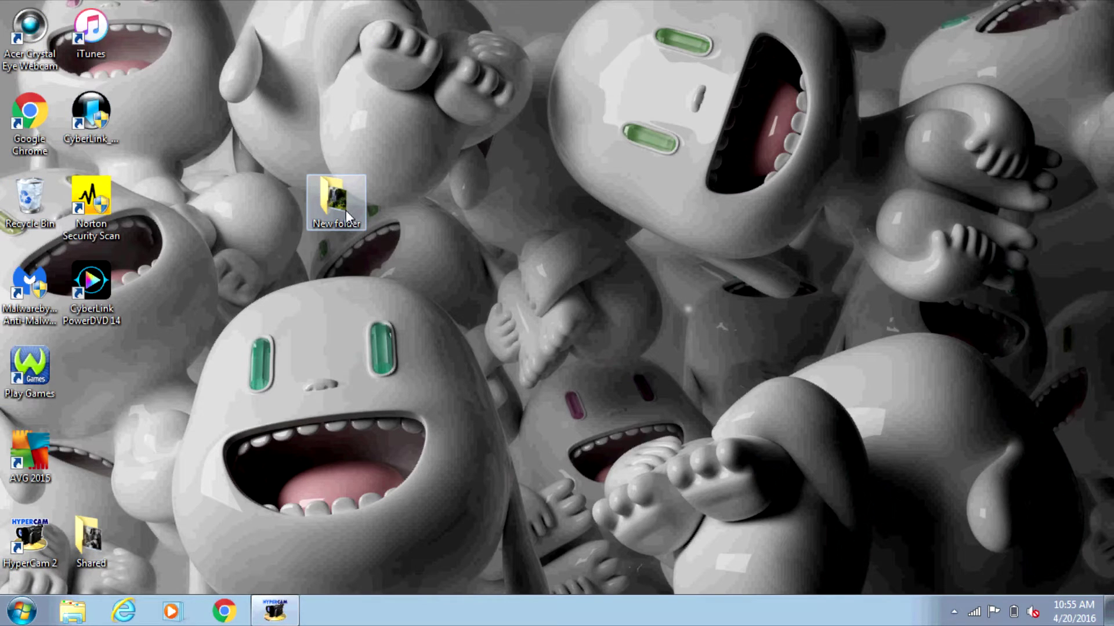
Step: Move image 1 from New folder to the Recycle Bin, then view the Recycle Bin
{"action": "right_click", "coordinate": [347, 216]}
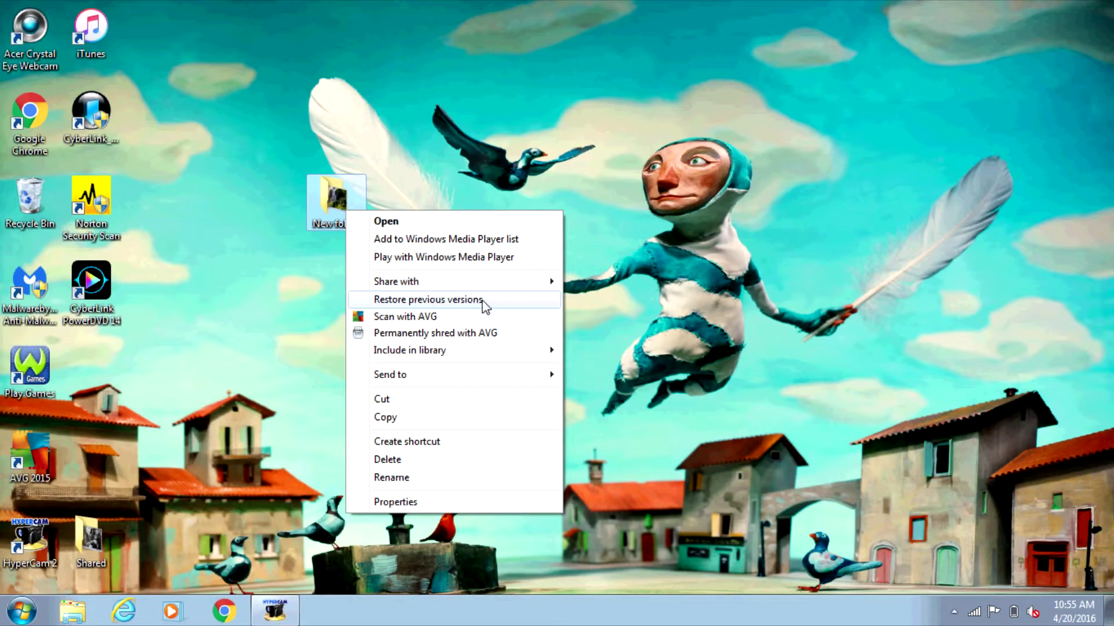
{"action": "left_click", "coordinate": [633, 314]}
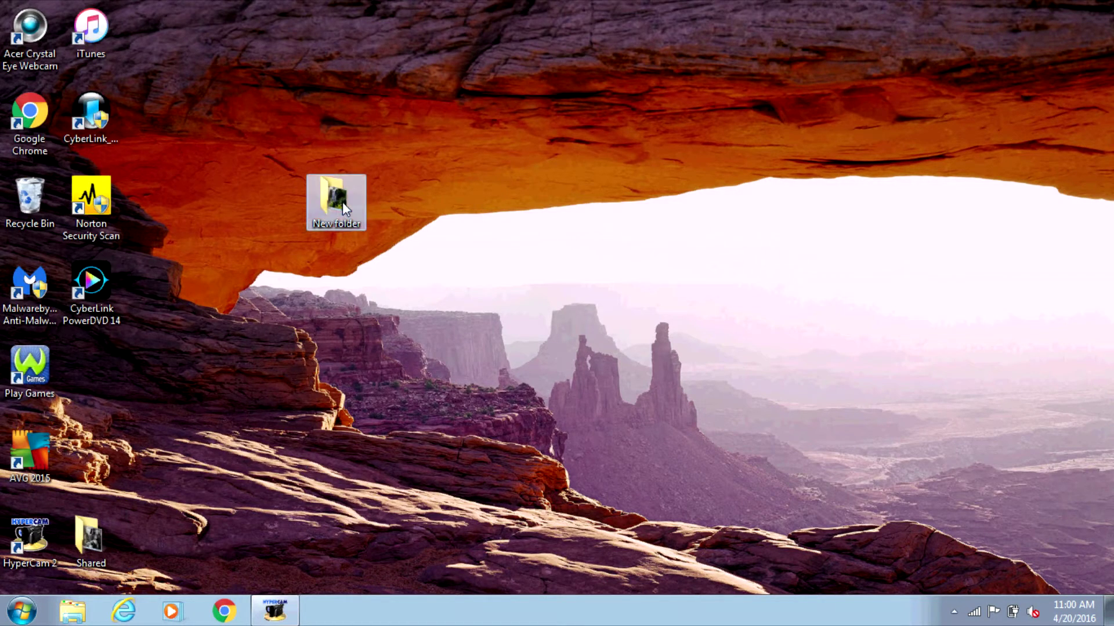
{"action": "double_click", "coordinate": [342, 202]}
{"action": "left_click", "coordinate": [181, 119]}
{"action": "right_click", "coordinate": [179, 118]}
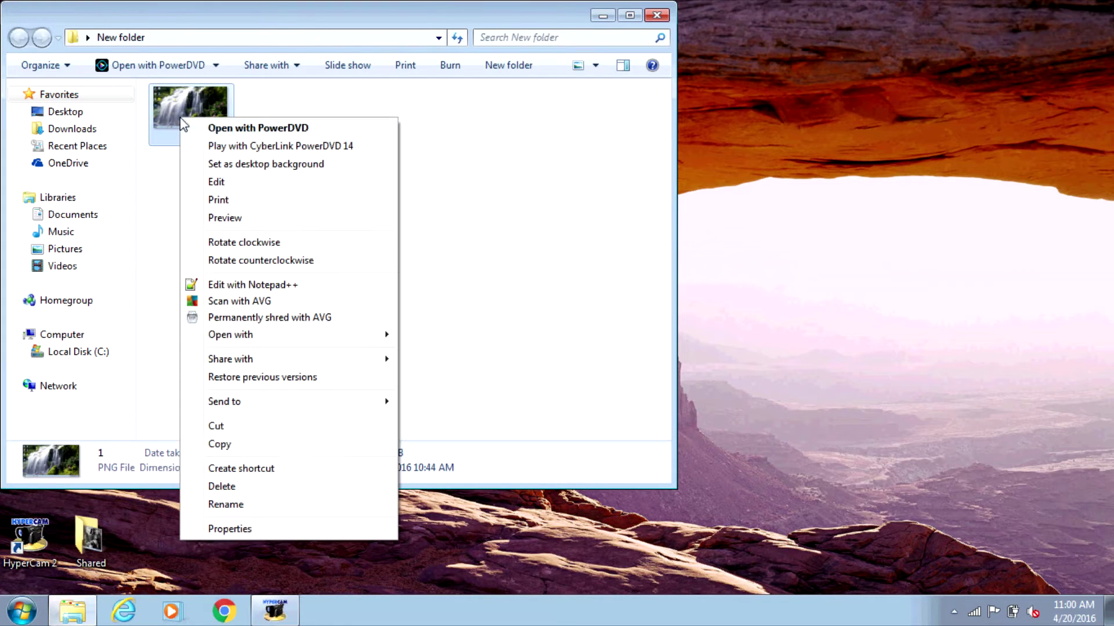
{"action": "left_click", "coordinate": [249, 491]}
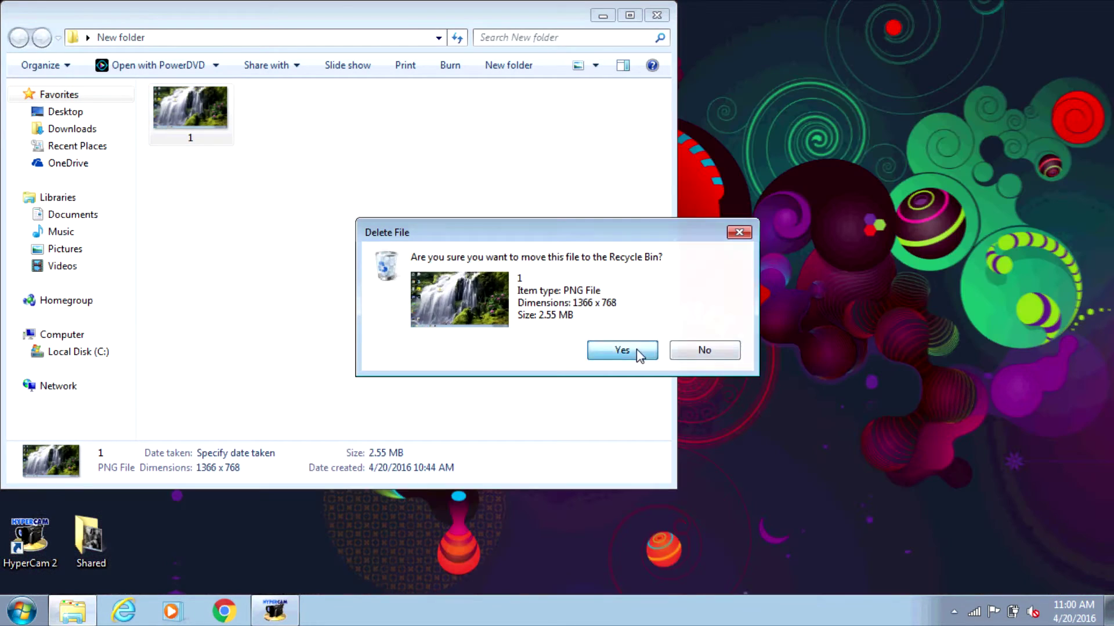
{"action": "left_click", "coordinate": [622, 350]}
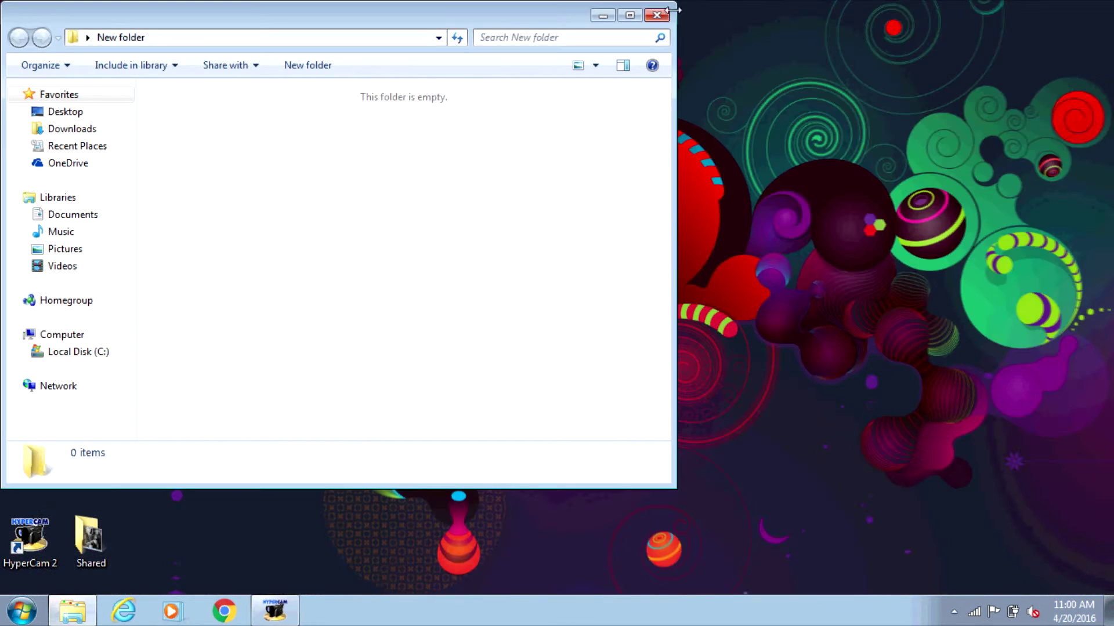
{"action": "left_click", "coordinate": [657, 15]}
{"action": "double_click", "coordinate": [30, 200]}
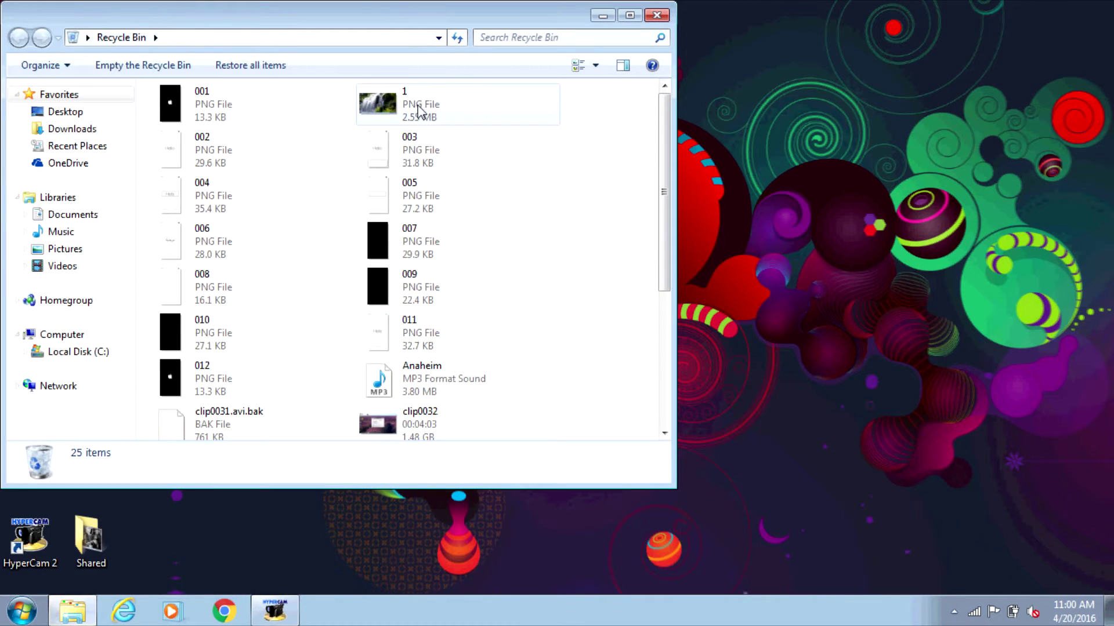
Step: Attempt to permanently delete image 1 from the Recycle Bin, then close the window
{"action": "right_click", "coordinate": [419, 105]}
{"action": "left_click", "coordinate": [468, 166]}
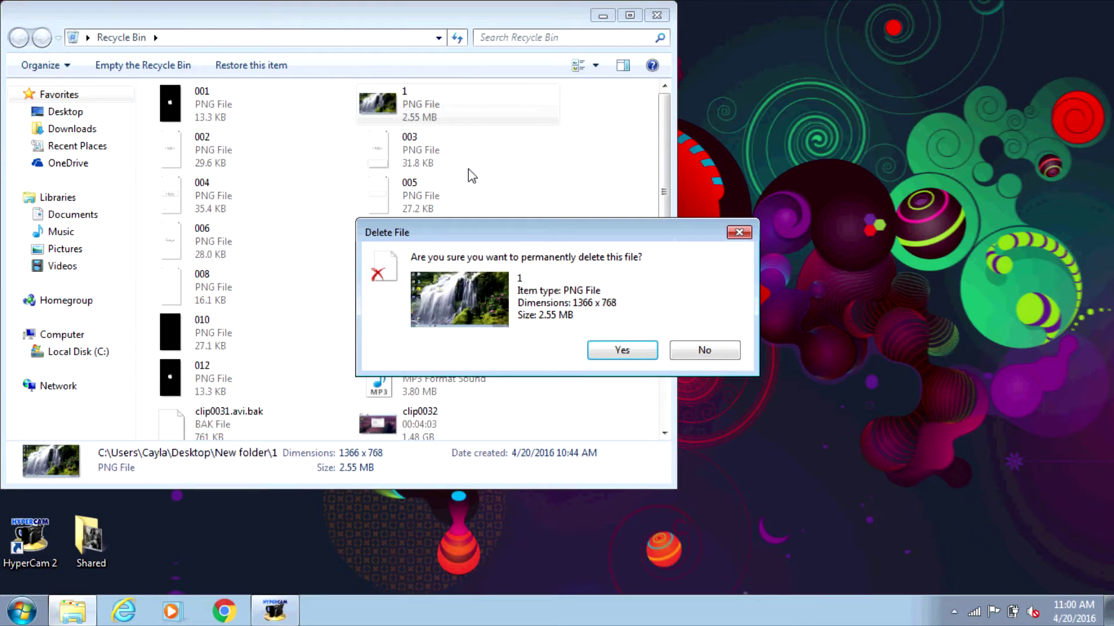
{"action": "left_click", "coordinate": [623, 349]}
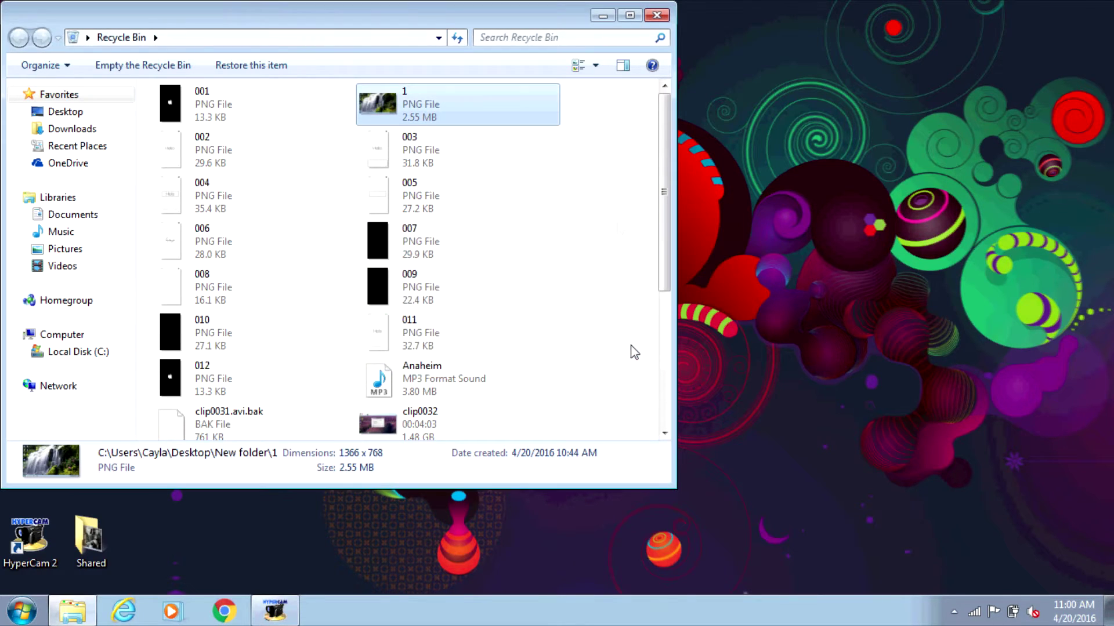
{"action": "left_click", "coordinate": [657, 15]}
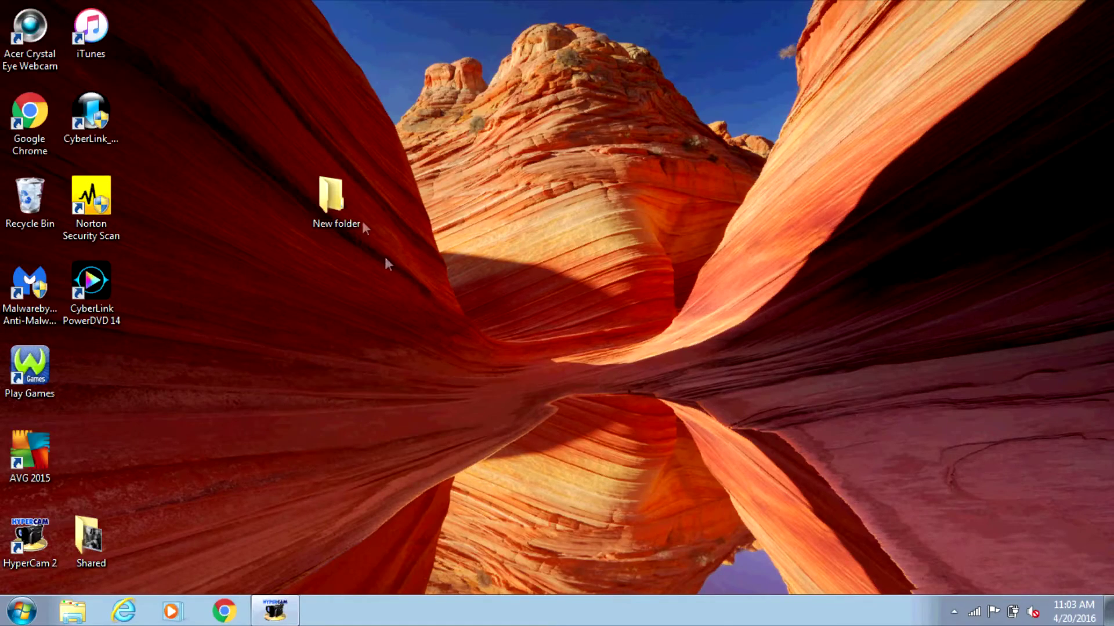
{"action": "right_click", "coordinate": [356, 216]}
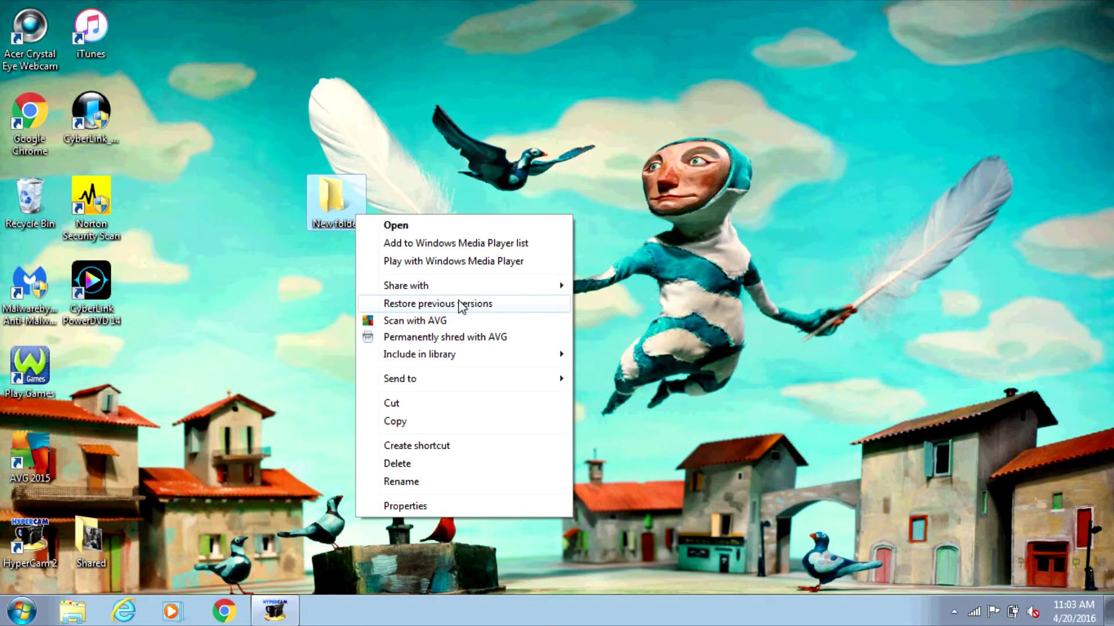
{"action": "left_click", "coordinate": [461, 304]}
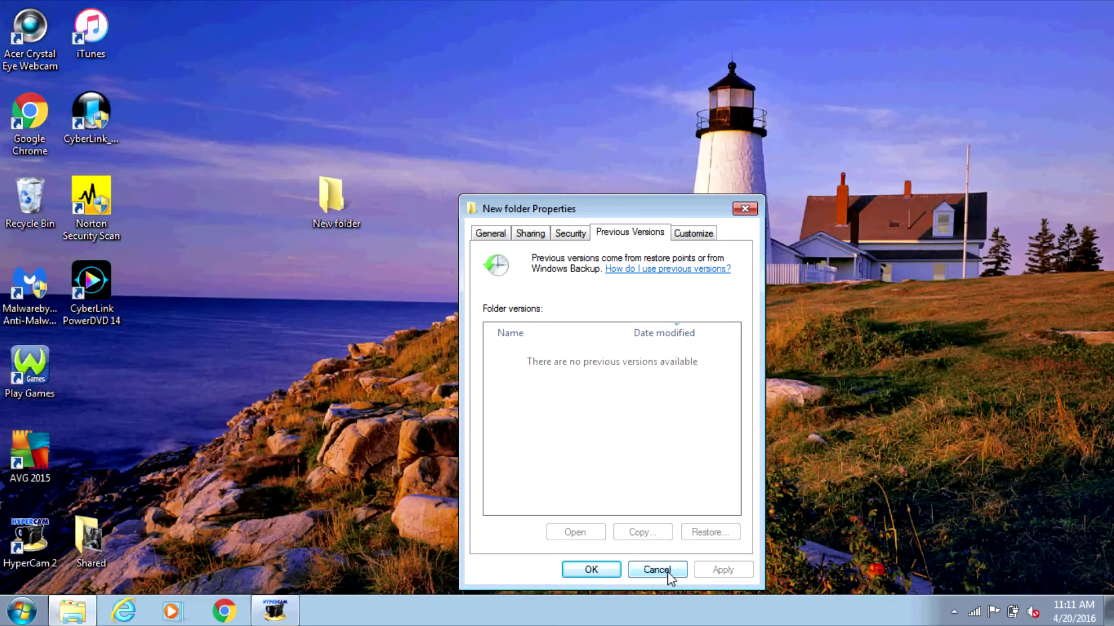
{"action": "left_click", "coordinate": [667, 572]}
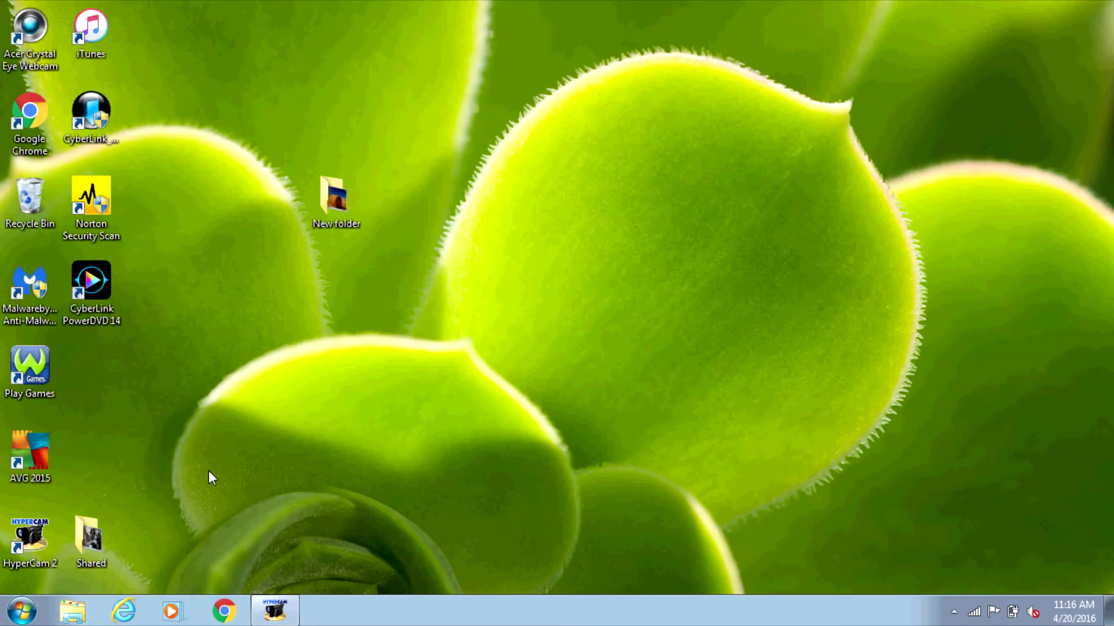
Step: Reach System Protection via Start > Control Panel > System and Security > System
{"action": "left_click", "coordinate": [22, 611]}
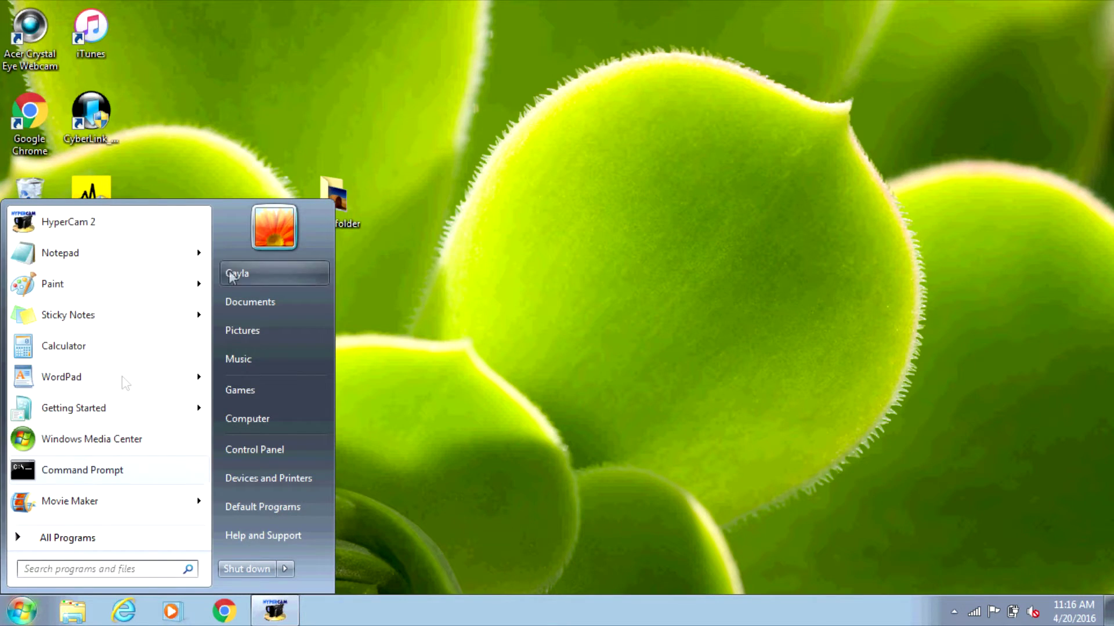
{"action": "left_click", "coordinate": [280, 440]}
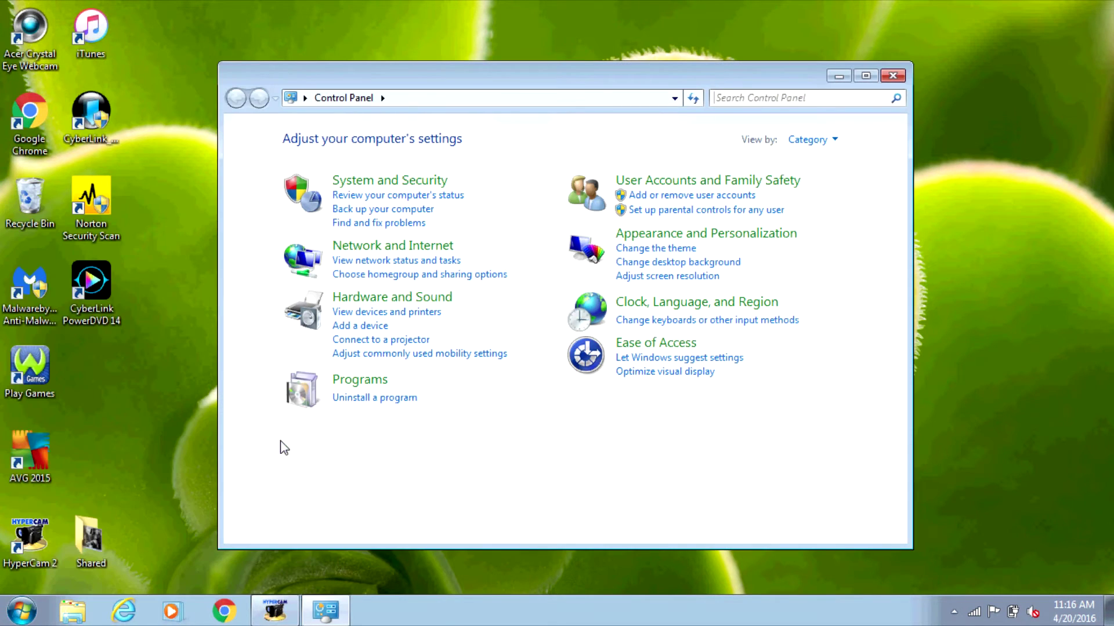
{"action": "left_click", "coordinate": [420, 191]}
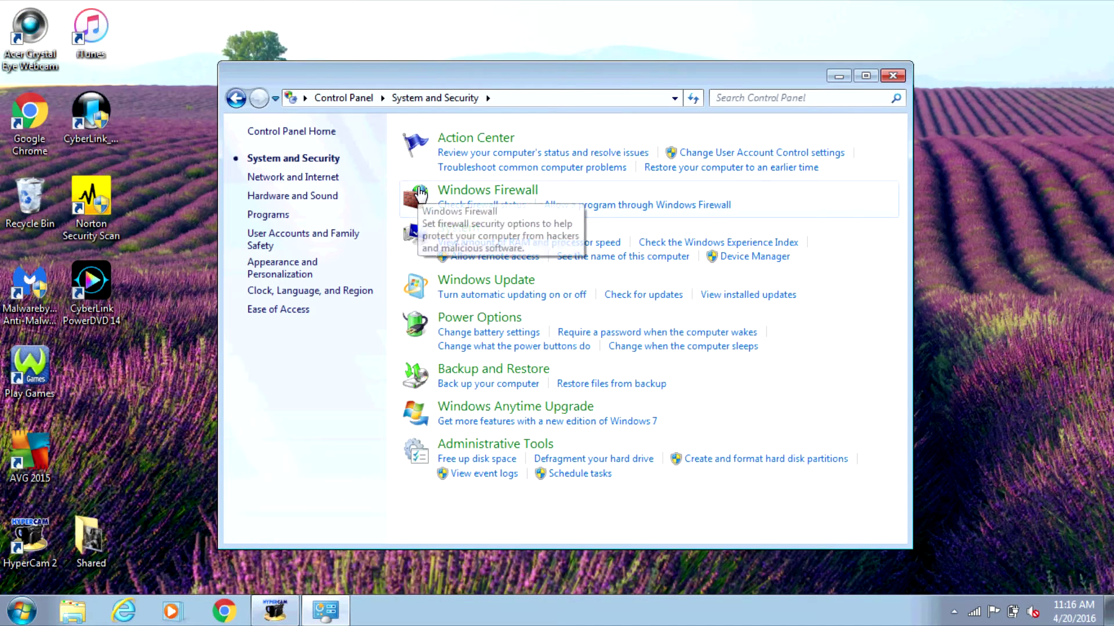
{"action": "left_click", "coordinate": [467, 232]}
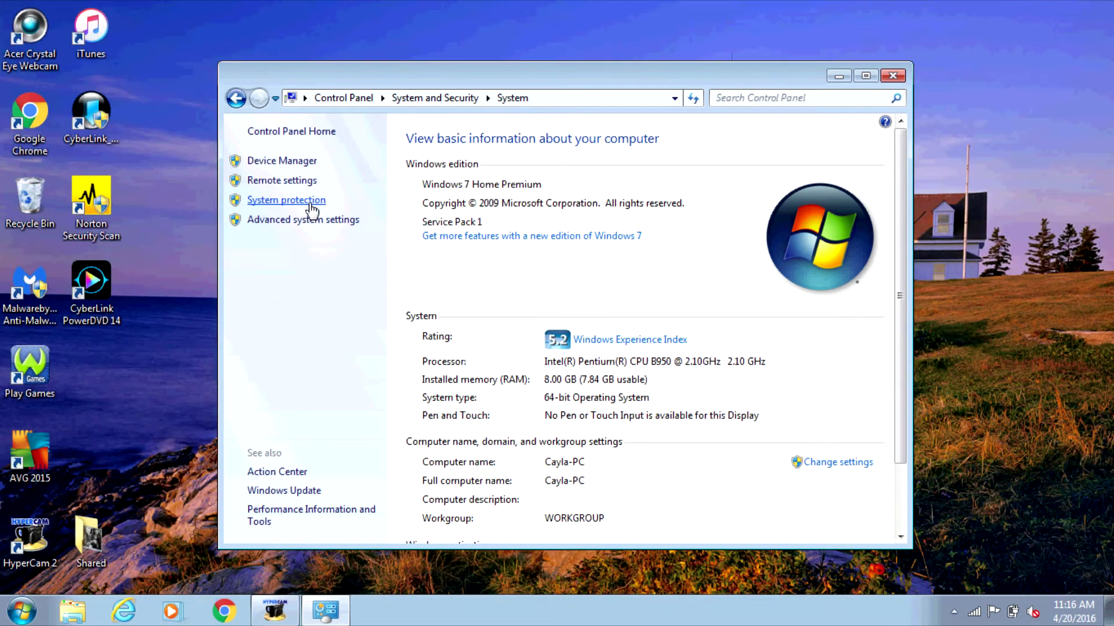
{"action": "left_click", "coordinate": [309, 203]}
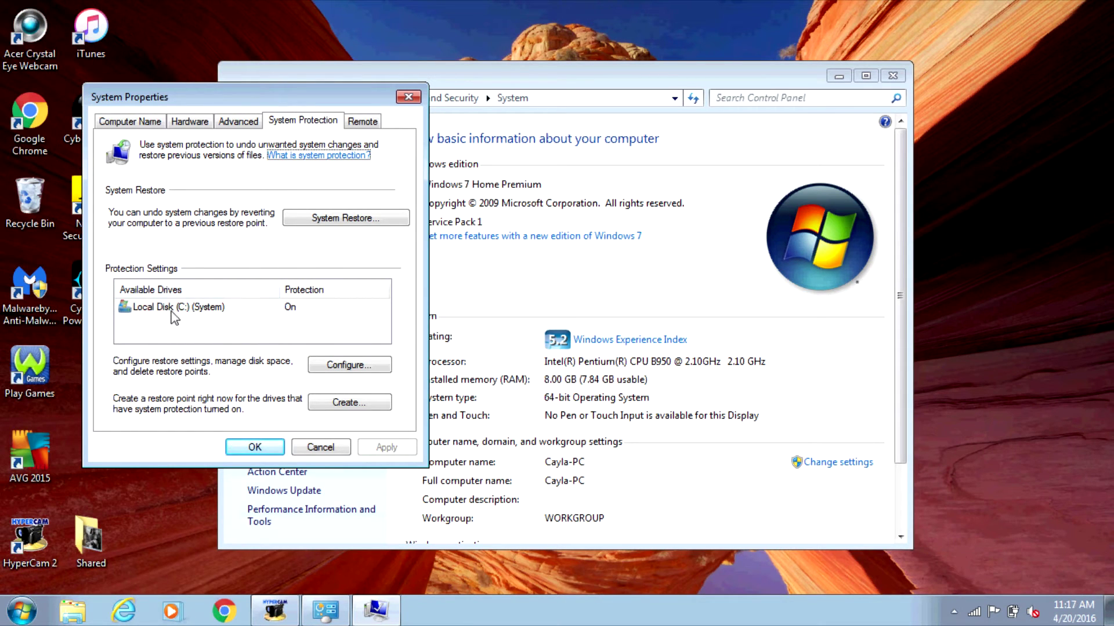
Step: Create a restore point for Local Disk (C:) described as '1', then close System Properties and System
{"action": "left_click", "coordinate": [172, 313]}
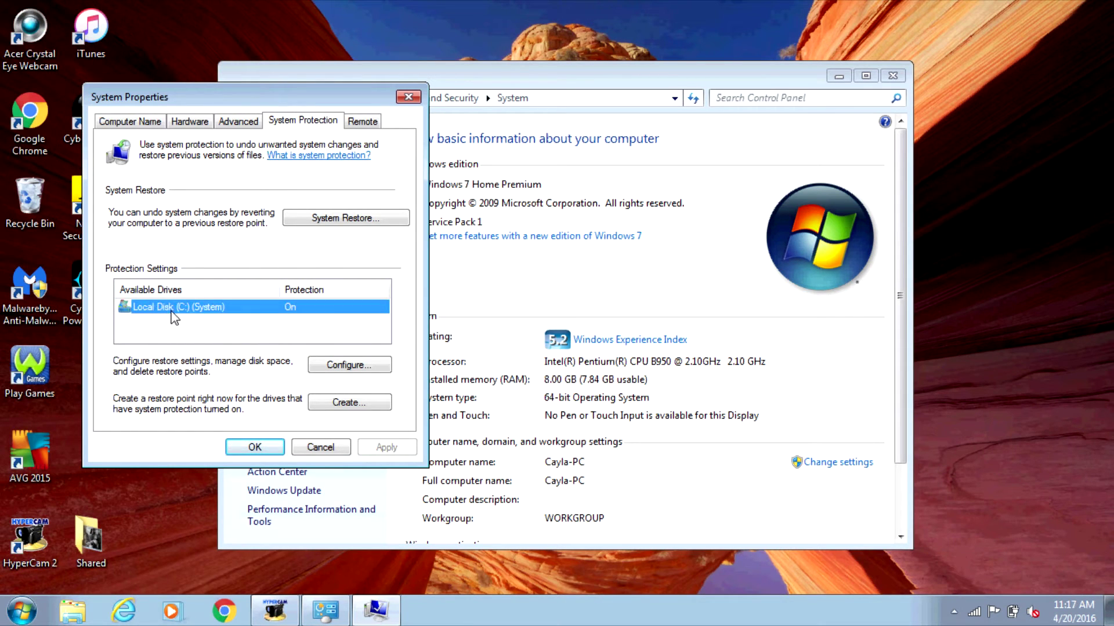
{"action": "left_click", "coordinate": [348, 406]}
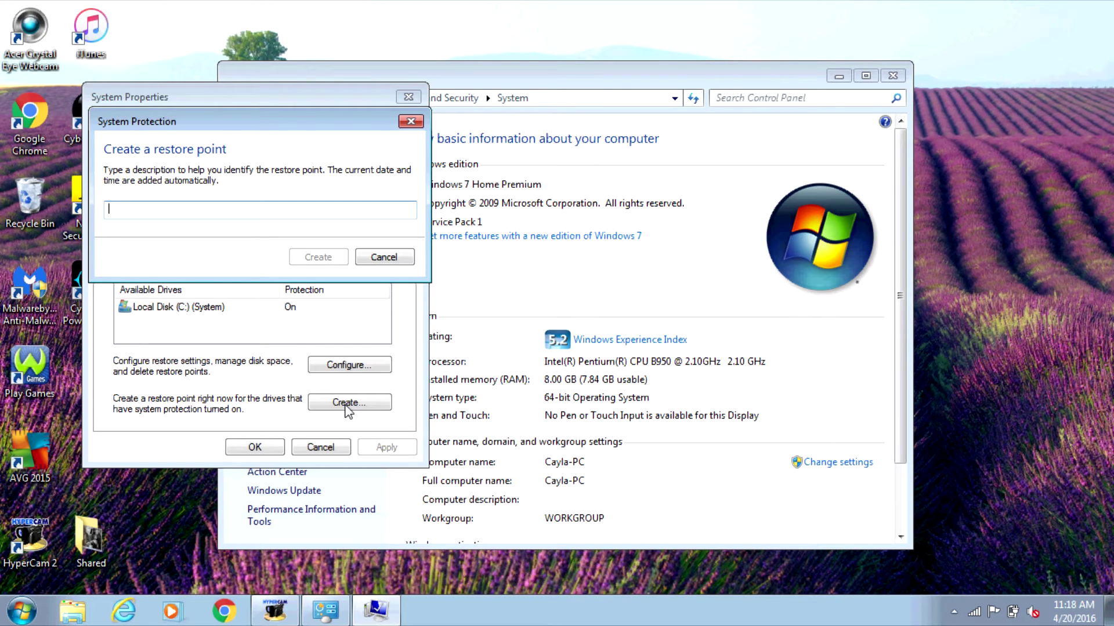
{"action": "type", "text": "1"}
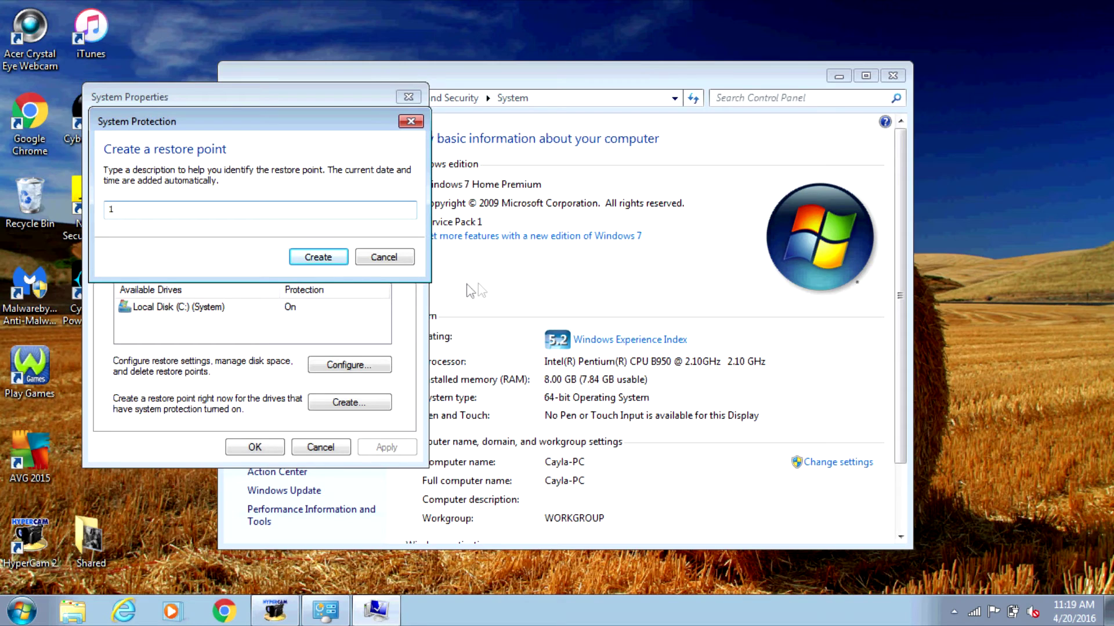
{"action": "left_click", "coordinate": [318, 257]}
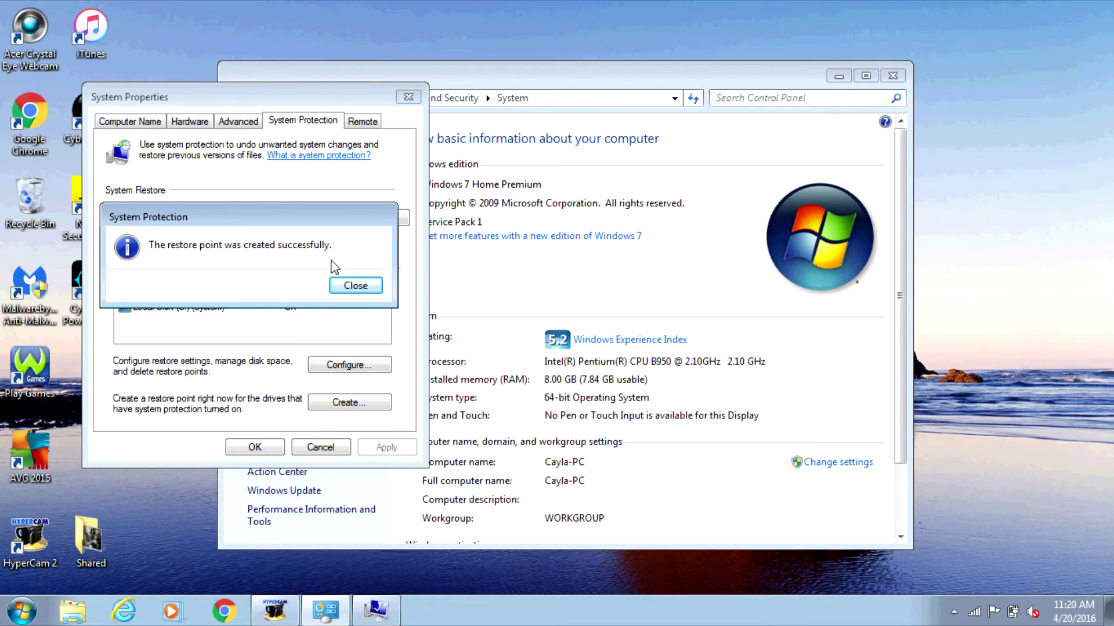
{"action": "left_click", "coordinate": [358, 289]}
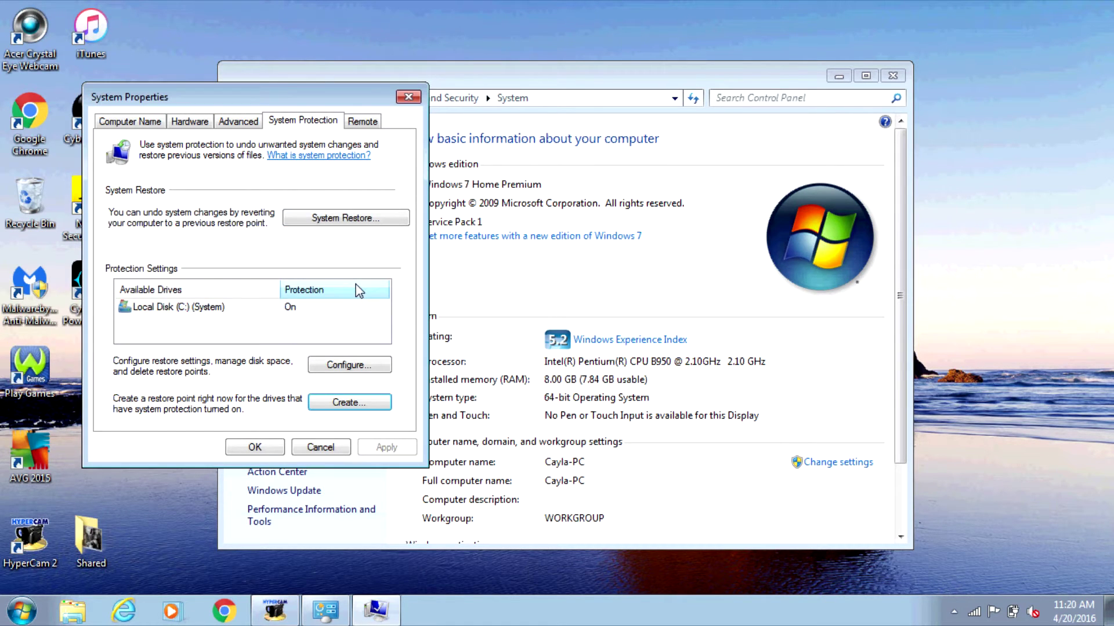
{"action": "left_click", "coordinate": [255, 447]}
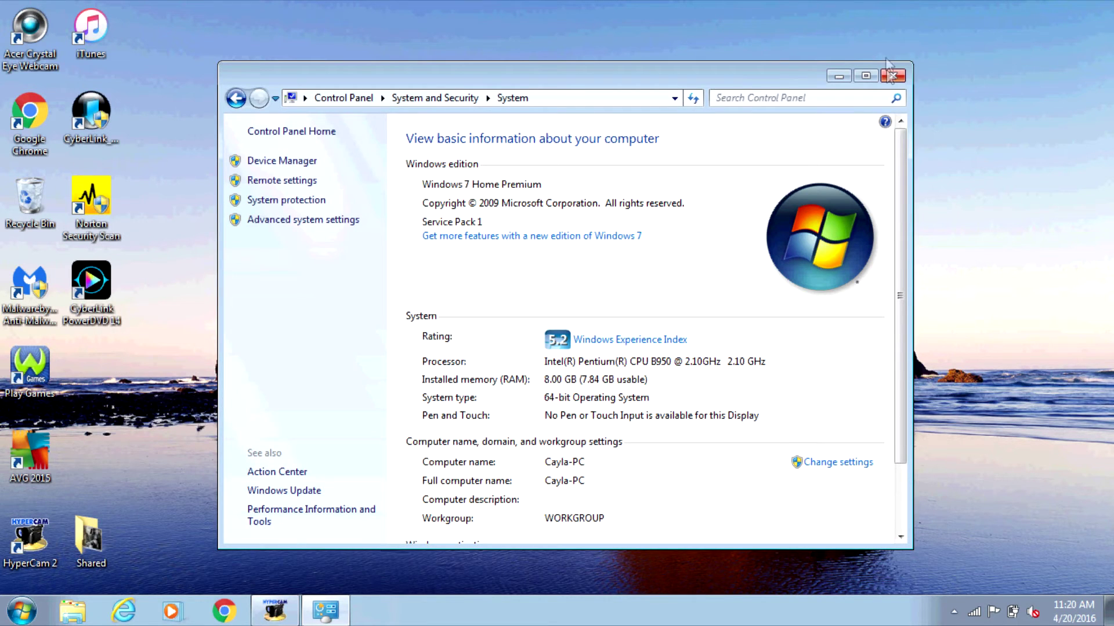
{"action": "left_click", "coordinate": [895, 77]}
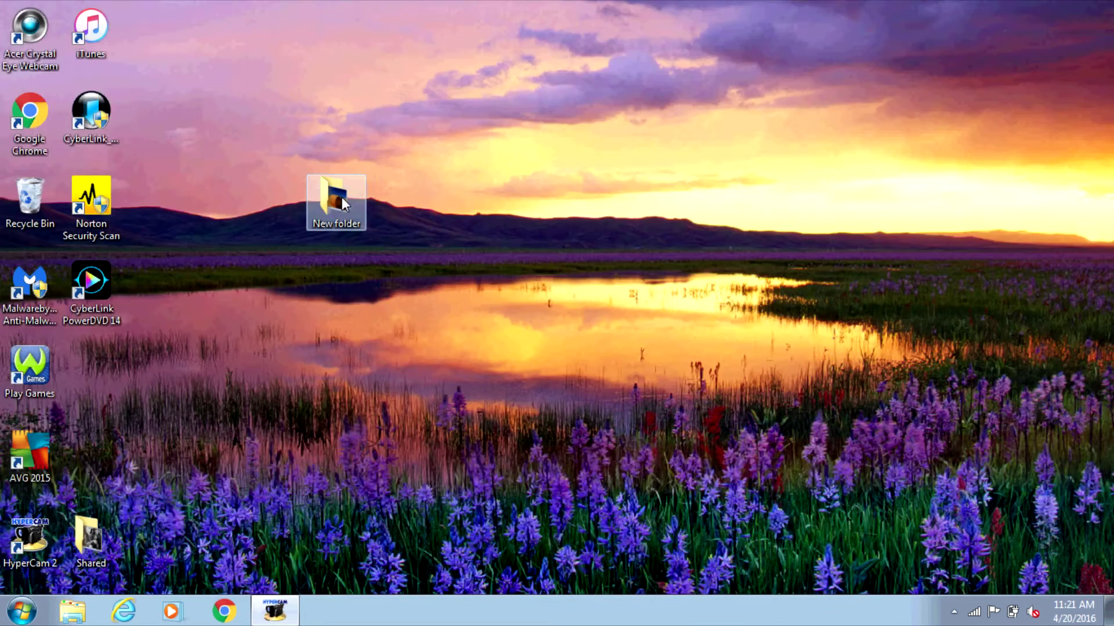
Step: Delete image 1 from New folder into the Recycle Bin and close the folder
{"action": "double_click", "coordinate": [341, 200]}
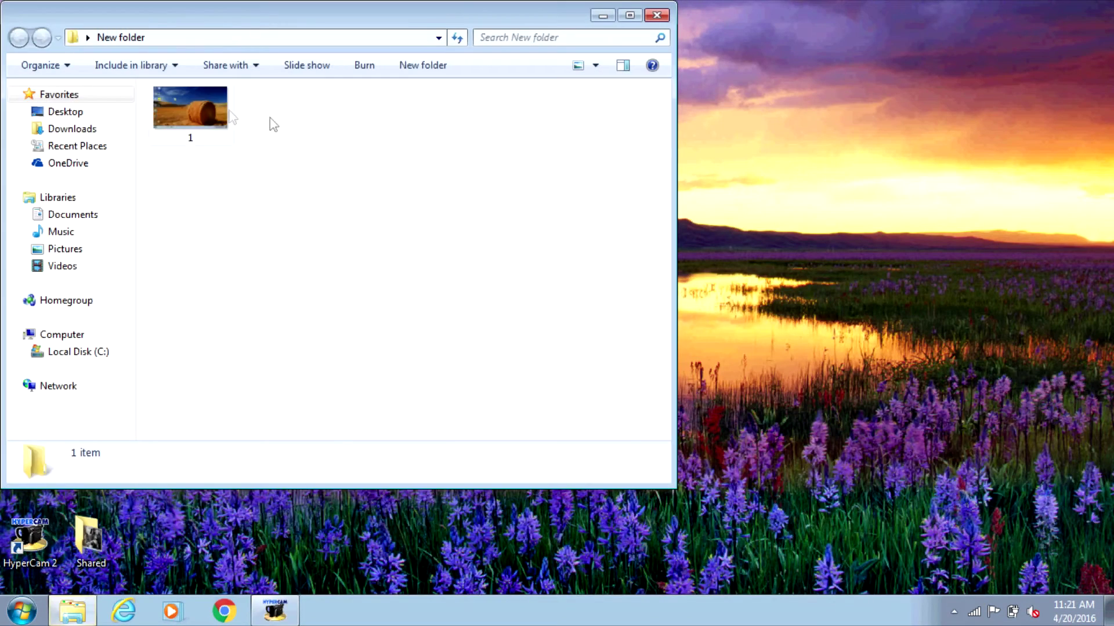
{"action": "right_click", "coordinate": [223, 107]}
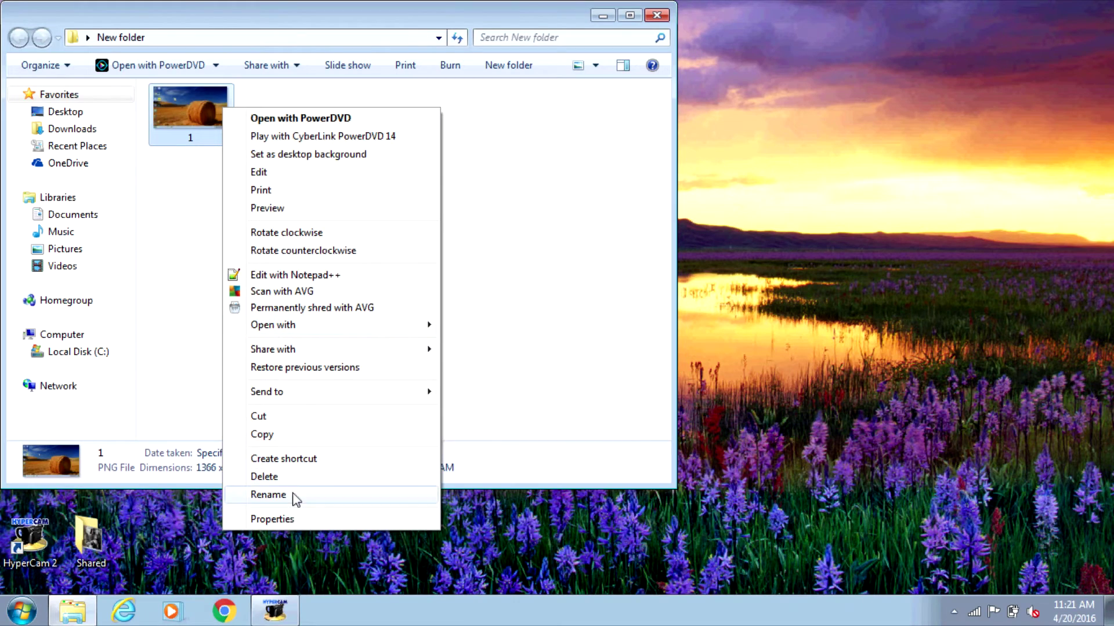
{"action": "left_click", "coordinate": [286, 476]}
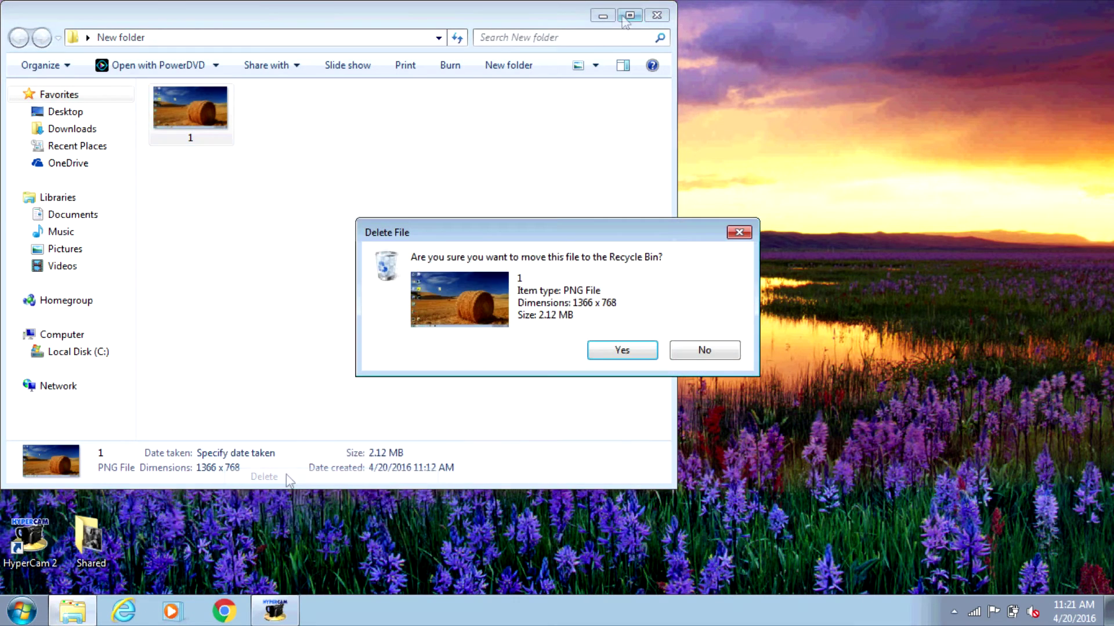
{"action": "left_click", "coordinate": [651, 350]}
{"action": "left_click", "coordinate": [657, 15]}
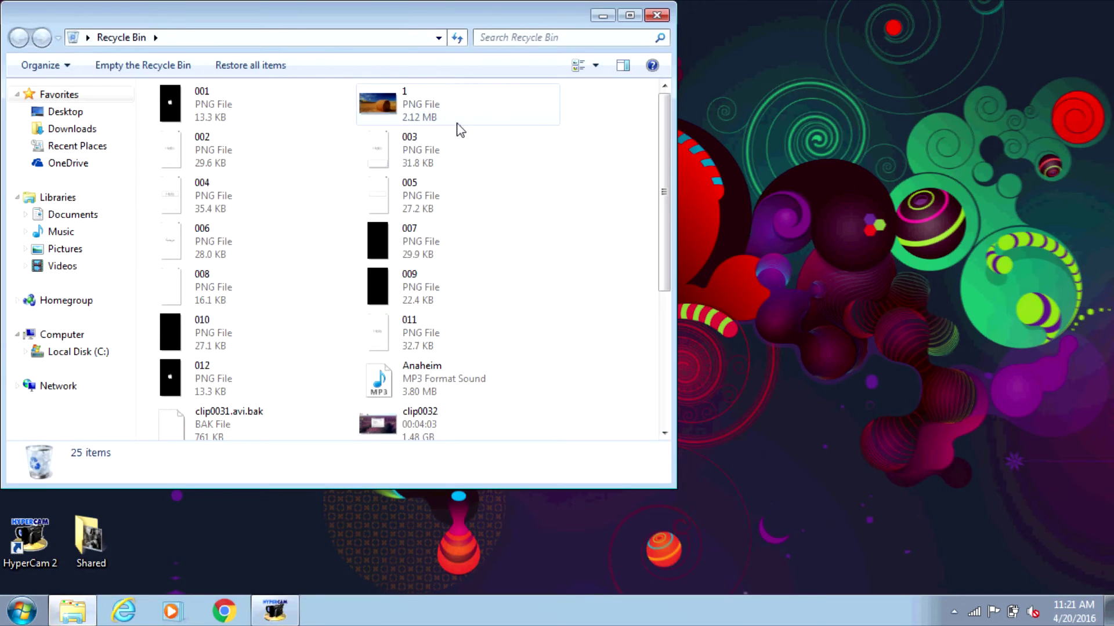
Step: Permanently delete image 1 from the Recycle Bin and close it
{"action": "right_click", "coordinate": [457, 128]}
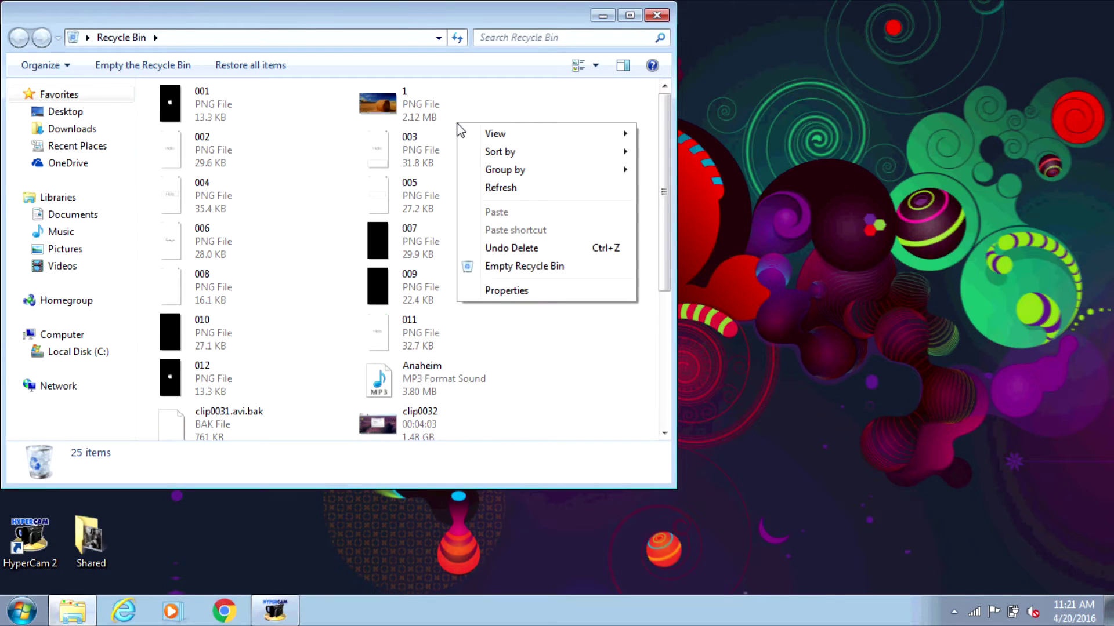
{"action": "right_click", "coordinate": [410, 89]}
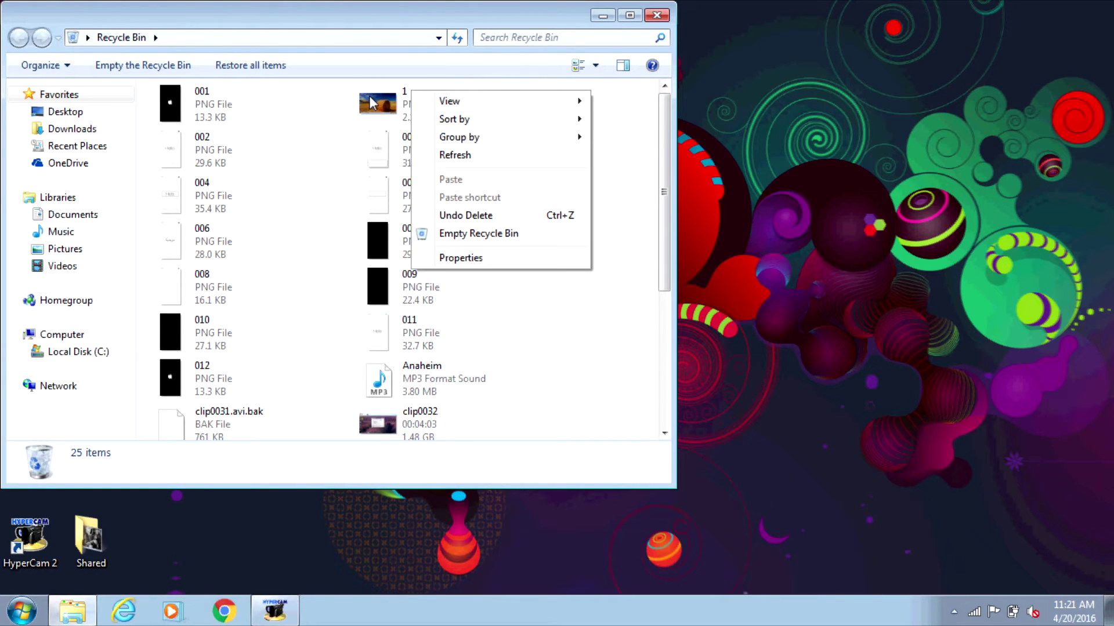
{"action": "right_click", "coordinate": [370, 98]}
{"action": "left_click", "coordinate": [421, 159]}
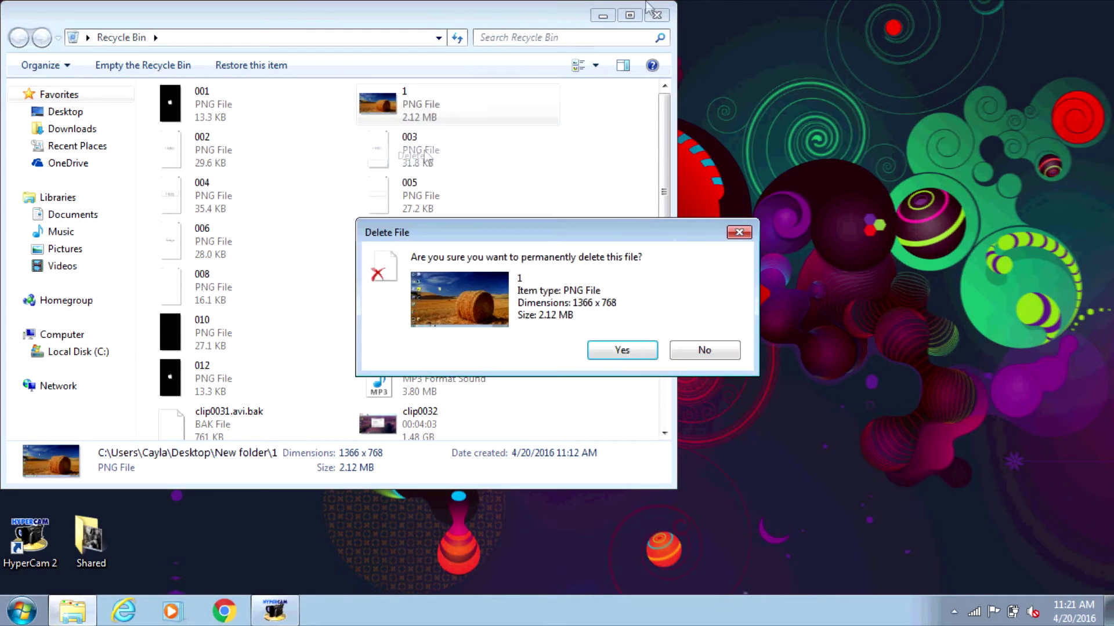
{"action": "left_click", "coordinate": [638, 353]}
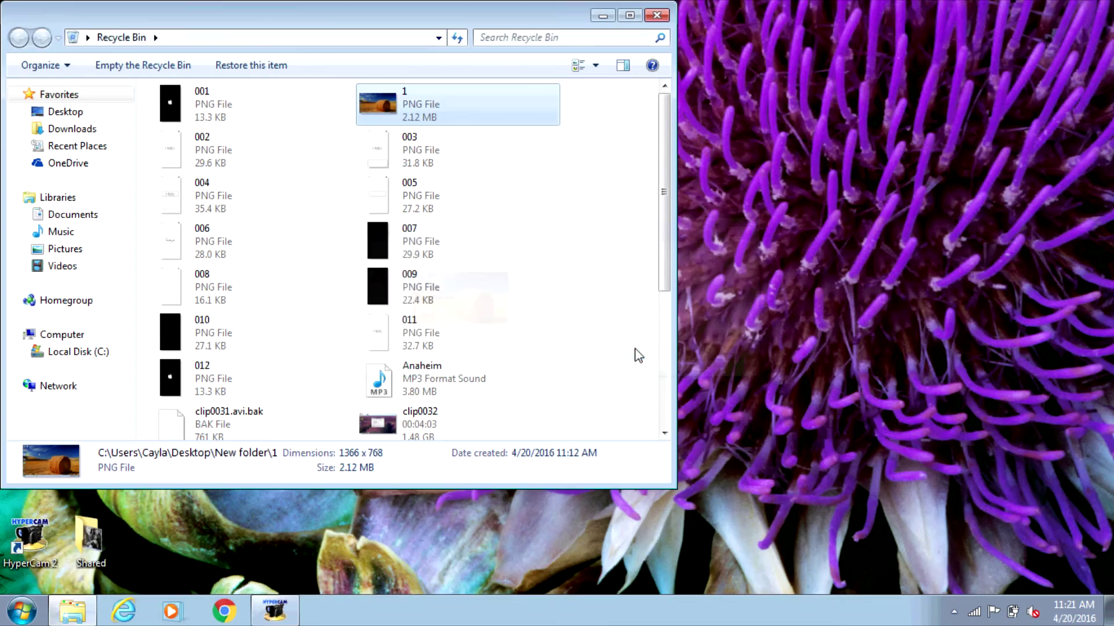
{"action": "left_click", "coordinate": [656, 16]}
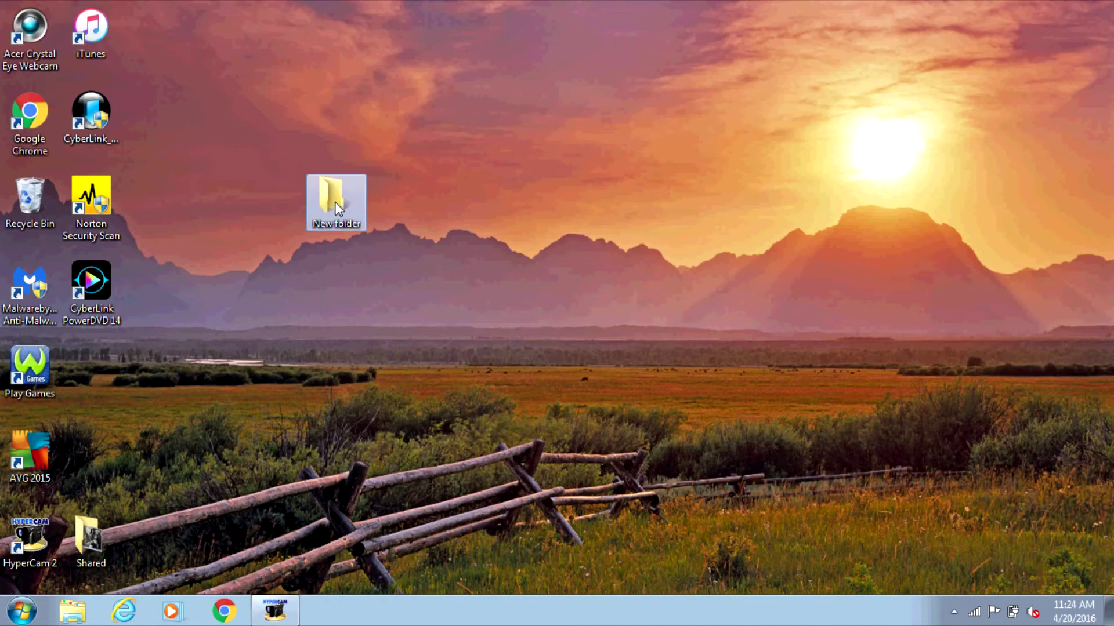
Step: Show New folder's previous versions and select the 4/20/2016 11:19 AM version
{"action": "right_click", "coordinate": [336, 202]}
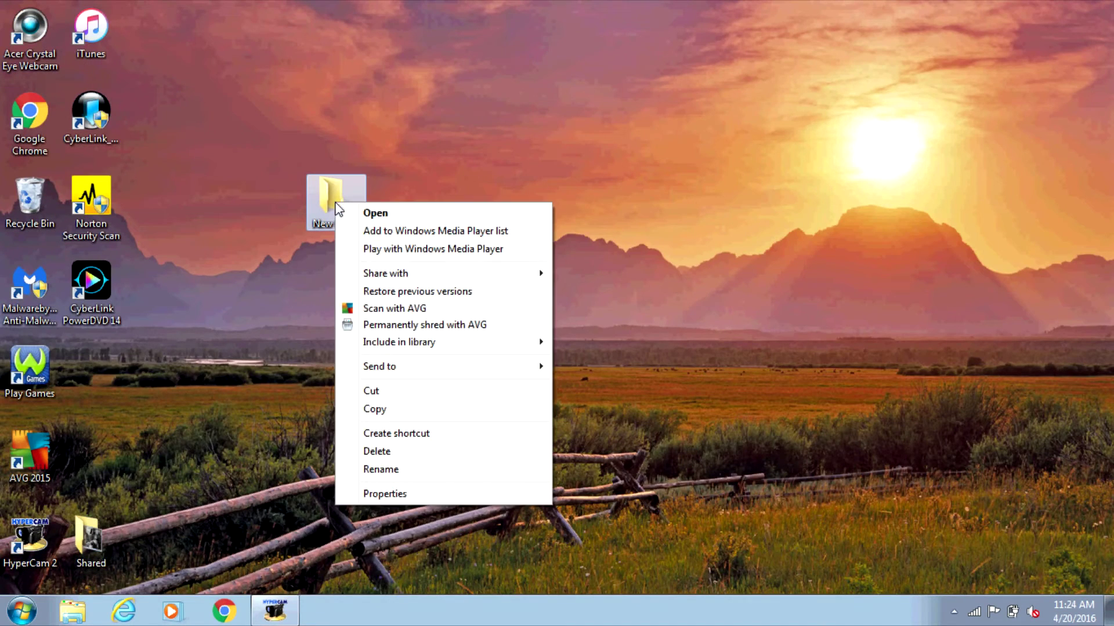
{"action": "left_click", "coordinate": [454, 294]}
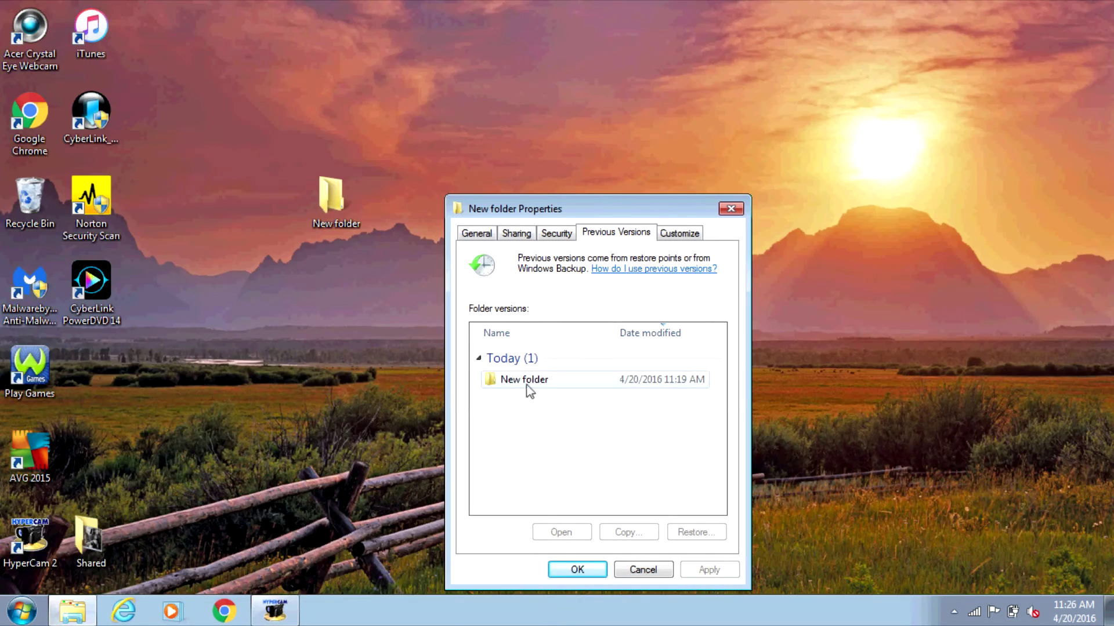
{"action": "left_click", "coordinate": [529, 384]}
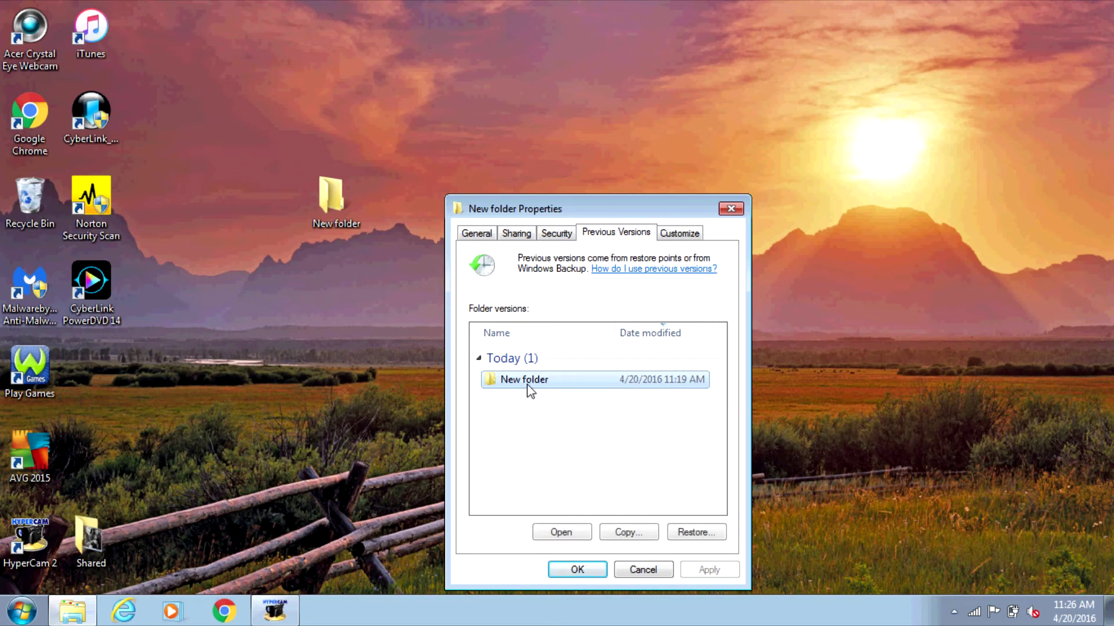
Step: Restore New folder to its 11:19 AM version, confirm, then close the Properties dialog
{"action": "left_click", "coordinate": [714, 542]}
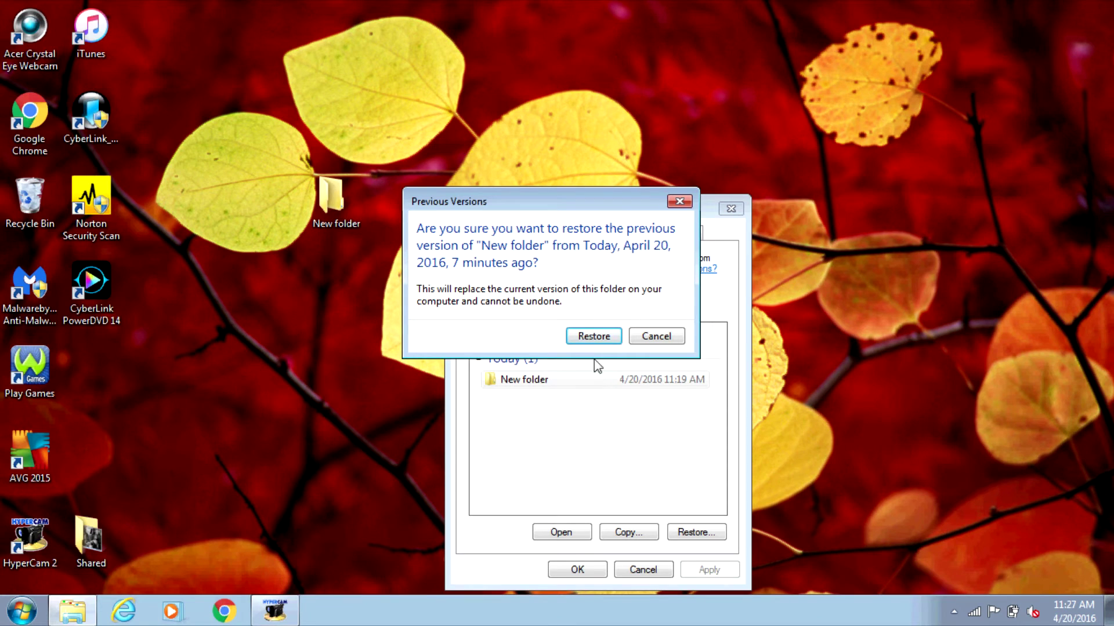
{"action": "left_click", "coordinate": [597, 340]}
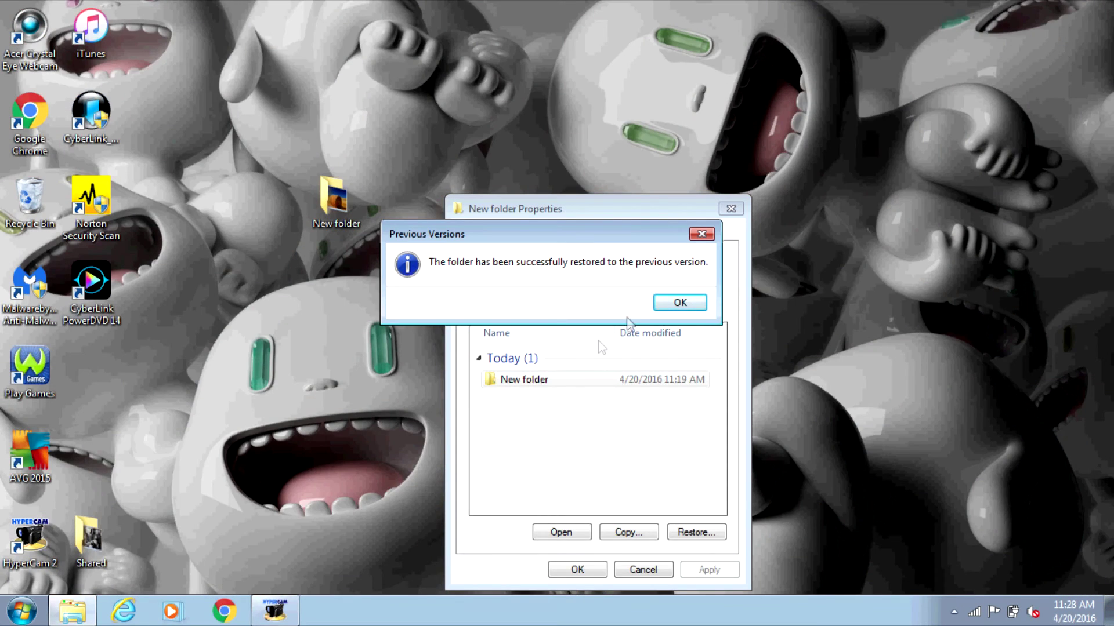
{"action": "left_click", "coordinate": [671, 304]}
{"action": "left_click", "coordinate": [588, 566]}
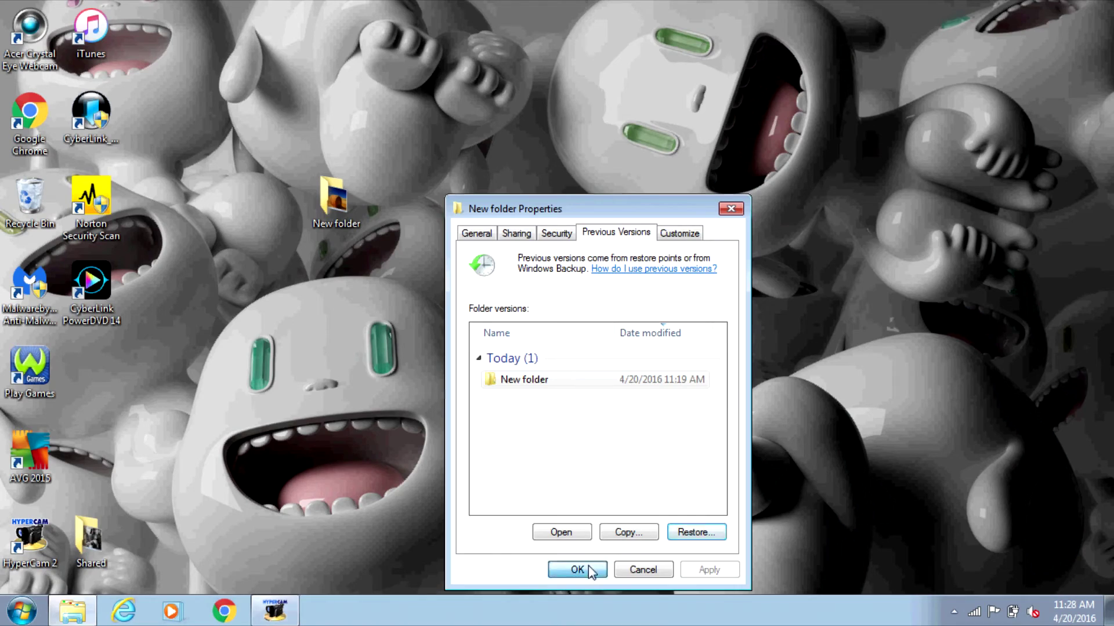